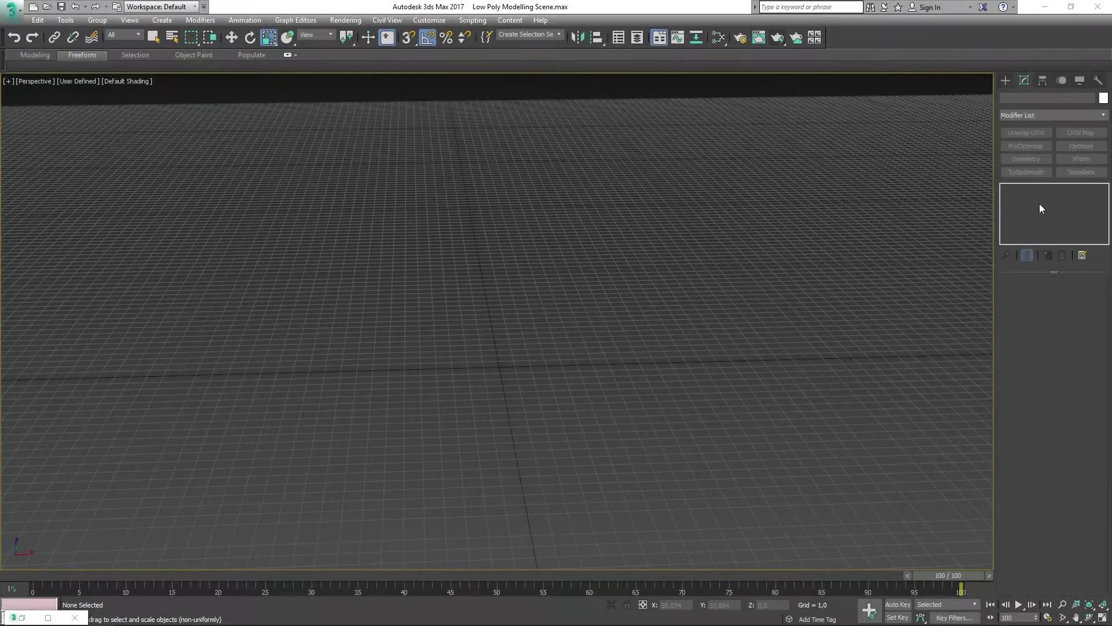
Create a three-segment Tetra GeoSphere with a radius of about 4.1 near the grid centre, stretch it vertically and raise it above the grid.
left_click(1008, 80)
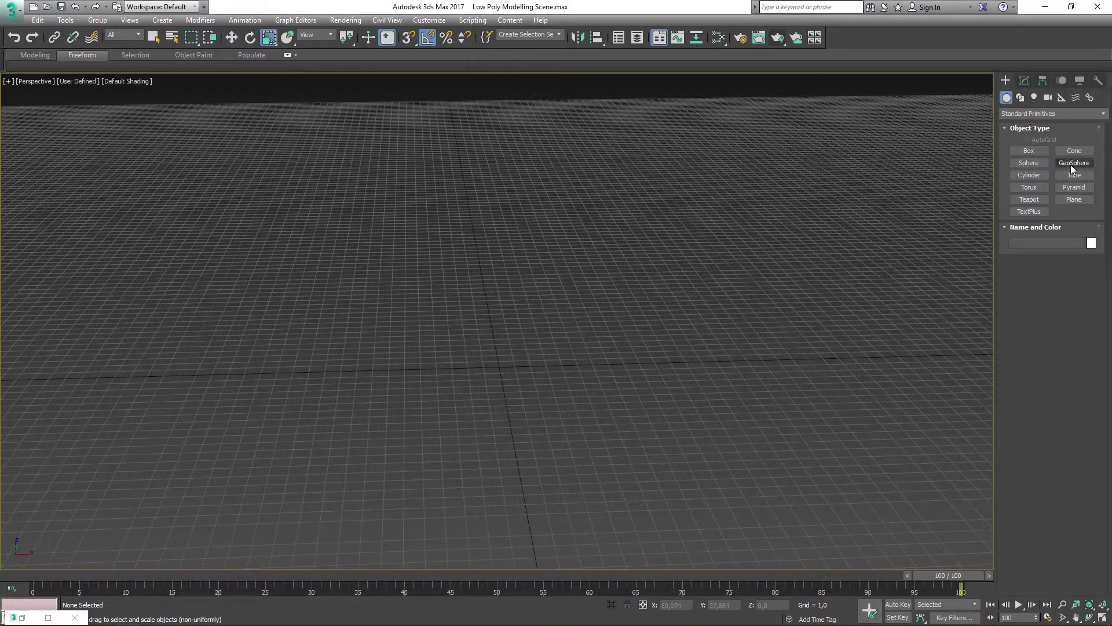
left_click(1073, 164)
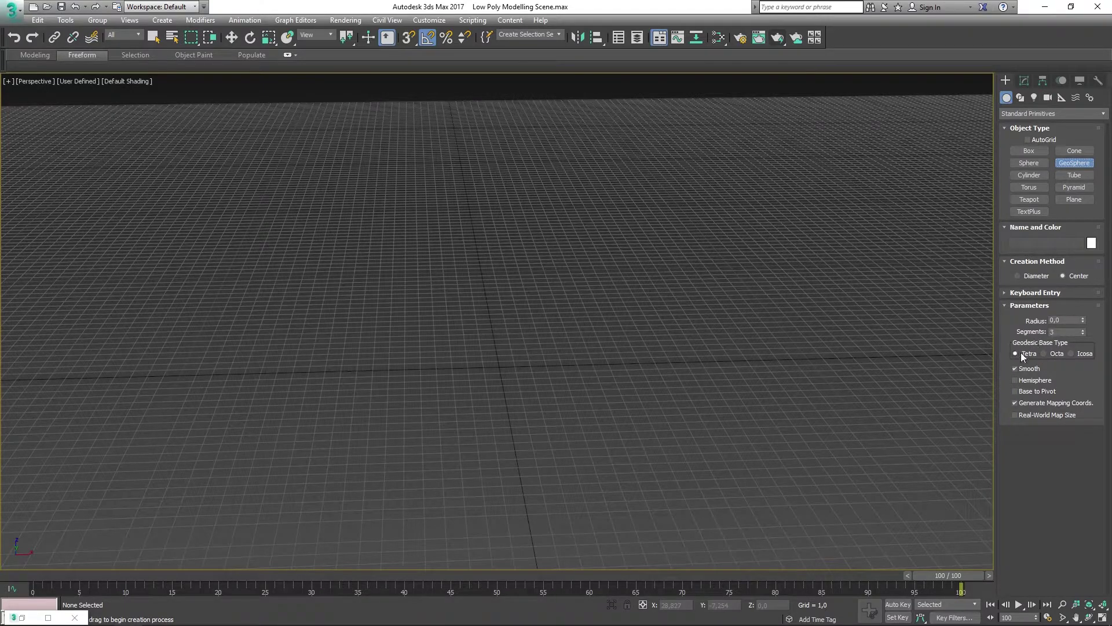
left_click_drag(516, 367, 577, 362)
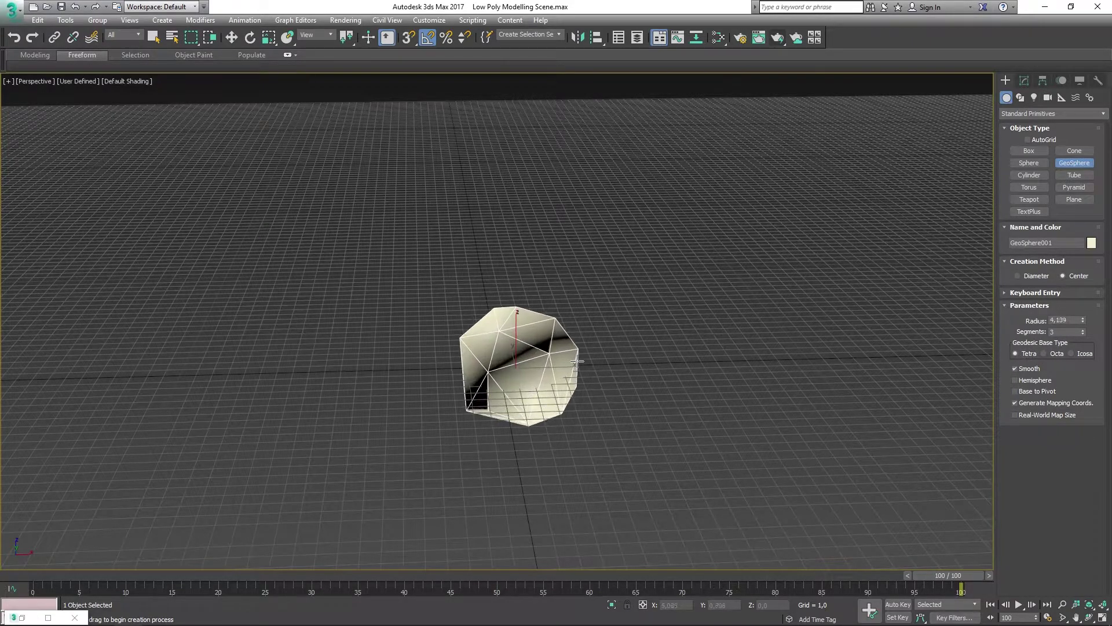
key("r")
key("r")
left_click_drag(518, 328, 515, 219)
key("w")
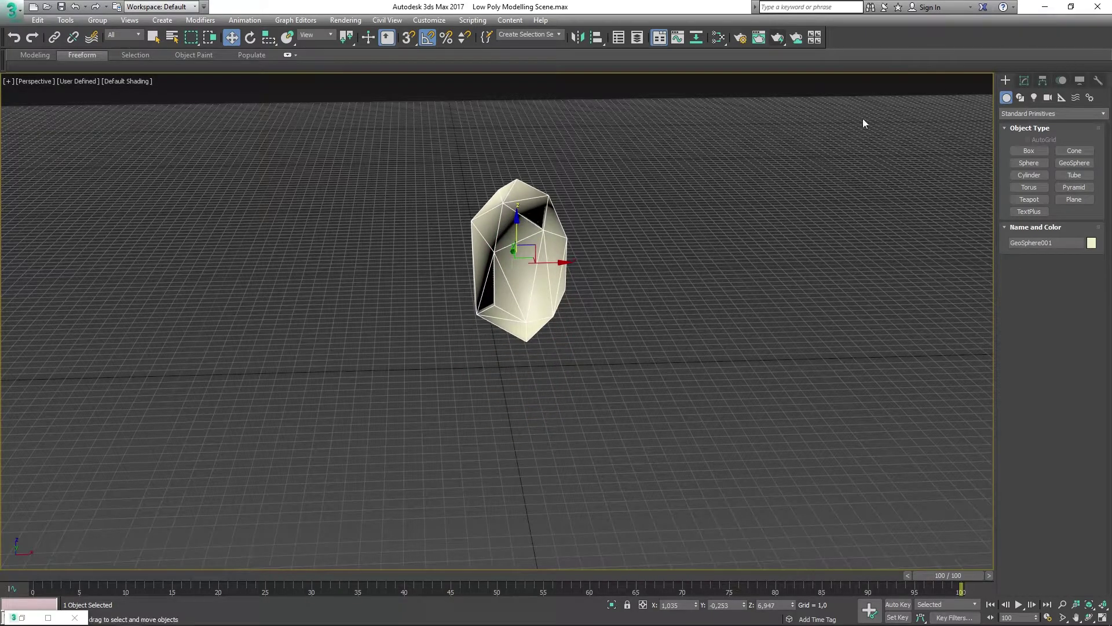
Convert the stretched geosphere to an Editable Poly.
right_click(563, 260)
mouse_move(654, 378)
left_click(705, 386)
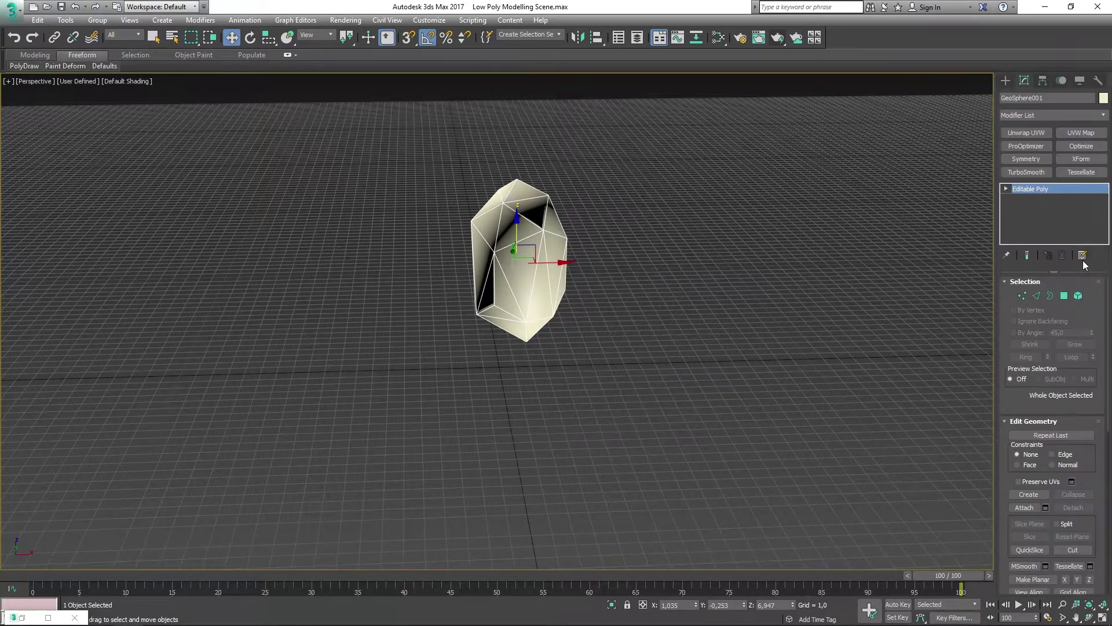
Clear the smoothing groups on the whole geosphere element to give it flat, faceted shading, and deselect it.
left_click(1078, 295)
left_click(558, 261)
left_click_drag(1017, 562, 1018, 440)
left_click(1052, 190)
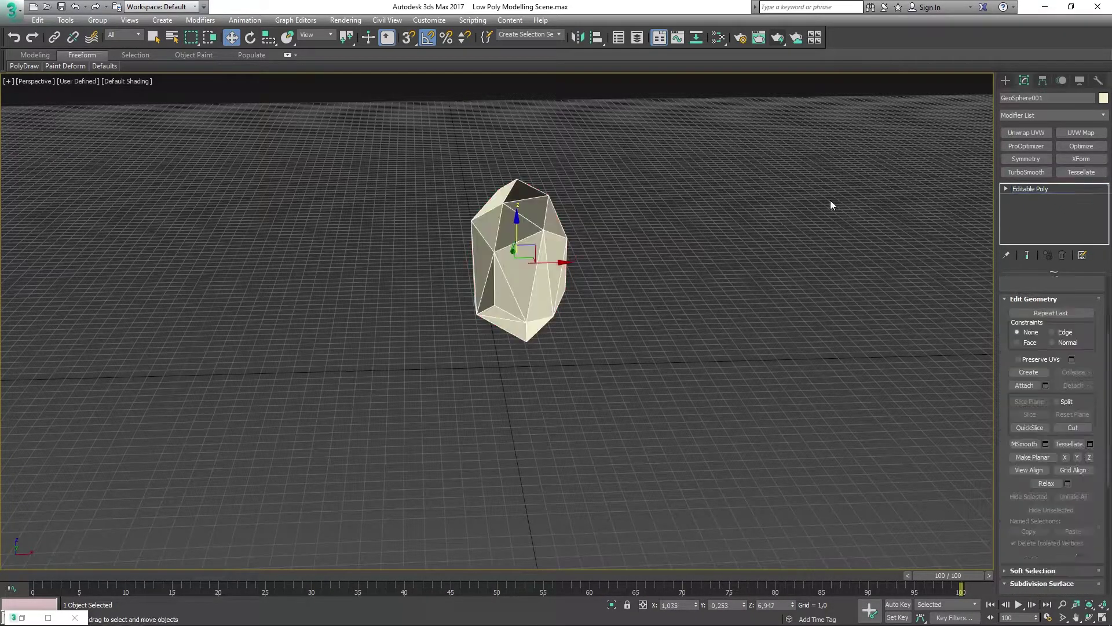
left_click(832, 204)
Deform the geosphere into an irregular foliage shape with the Freeform Shift brush, working from several sides.
middle_click_drag(555, 221, 503, 216, "alt")
left_click(503, 216)
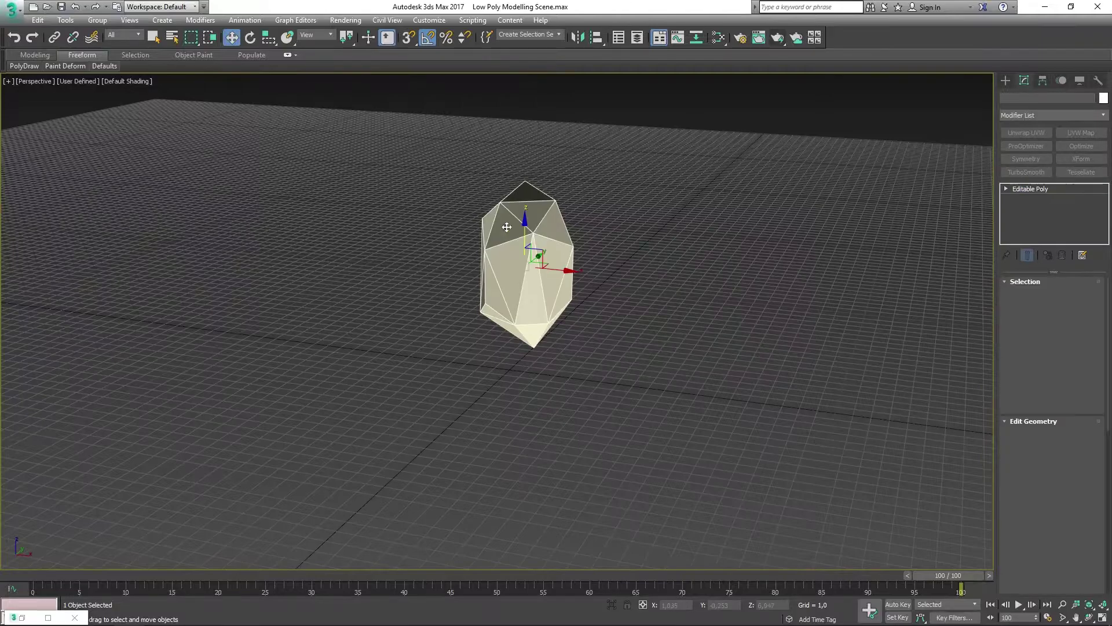
mouse_move(65, 66)
left_click(55, 90)
mouse_move(561, 359)
left_mouse_down()
mouse_move(554, 343)
mouse_move(539, 342)
left_mouse_up()
middle_click_drag(570, 308, 573, 350, "alt")
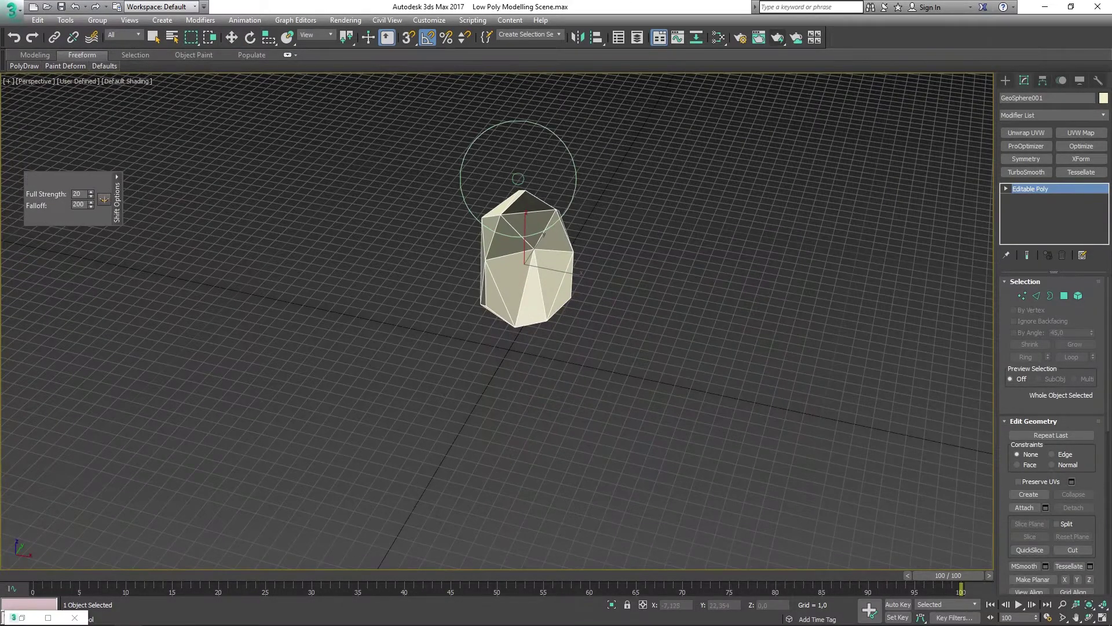
mouse_move(549, 197)
middle_mouse_down("alt")
mouse_move(620, 208)
mouse_move(643, 200)
middle_mouse_up("alt")
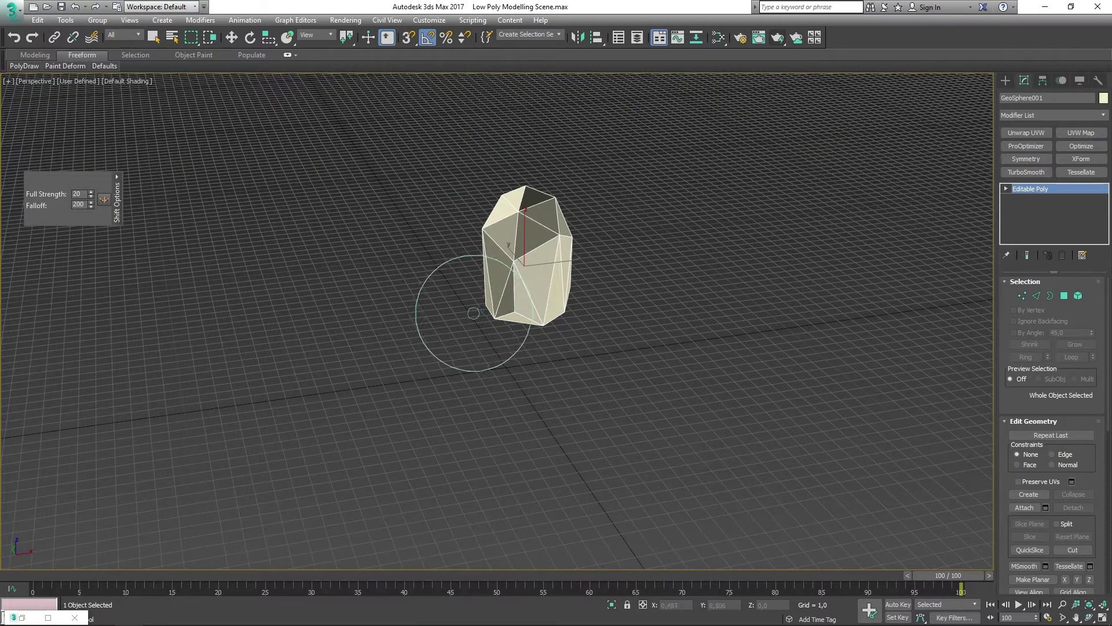
mouse_move(472, 297)
middle_mouse_down("alt")
mouse_move(593, 288)
mouse_move(482, 288)
middle_mouse_up("alt")
left_click_drag(482, 287, 487, 284)
middle_click_drag(573, 282, 546, 274, "alt")
Make two copies of the foliage geosphere in a row along the negative X axis.
key("w")
middle_click_drag(707, 249, 666, 263, "alt")
left_click_drag(570, 266, 242, 274, "shift")
left_click(546, 366)
left_click(562, 364)
Vary the two foliage copies by stretching the farthest one vertically and by scaling down and rotating the middle one.
key("r")
key("r")
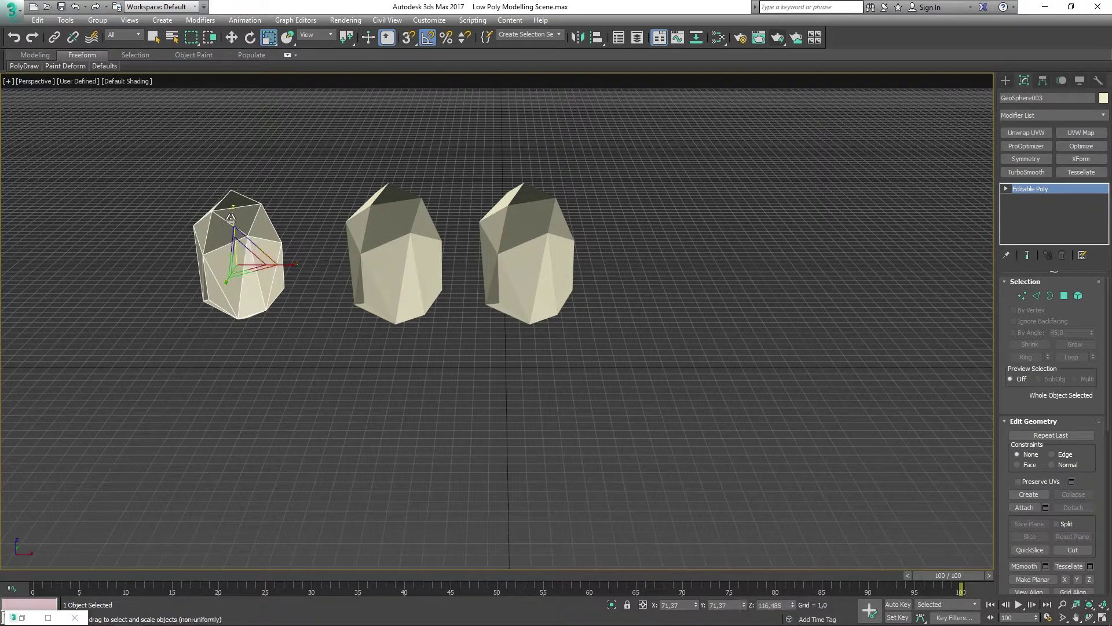
left_click_drag(231, 218, 231, 206)
left_click(397, 255)
mouse_move(397, 254)
left_mouse_down()
mouse_move(394, 278)
mouse_move(442, 273)
mouse_move(394, 238)
left_mouse_up()
key("e")
key("r")
key("e")
left_click(709, 228)
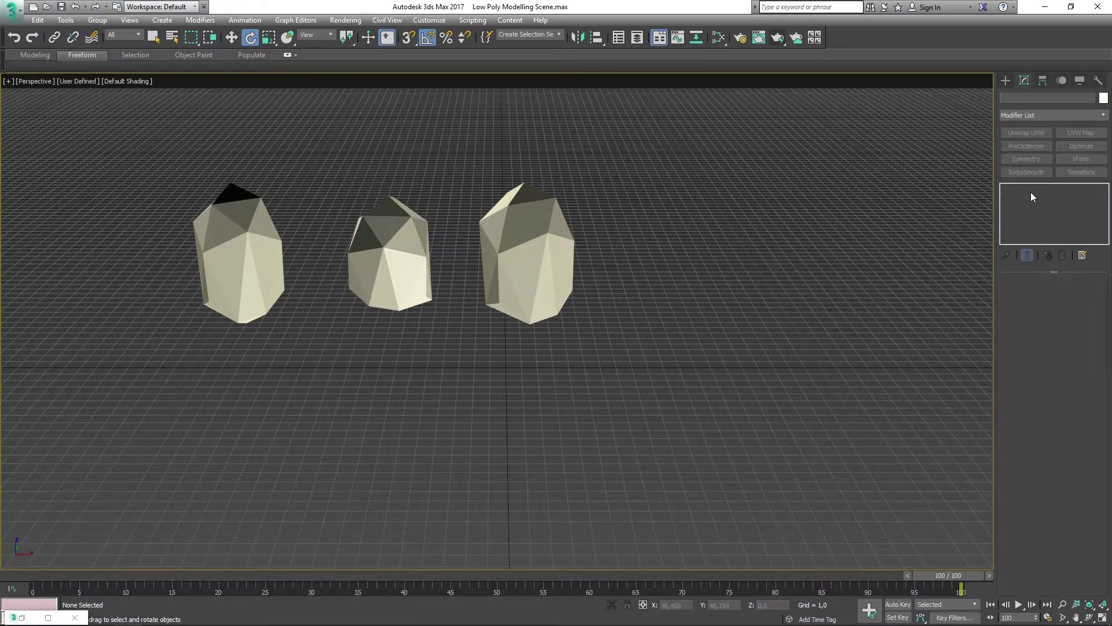
Create a five-sided cylinder with a radius of about 1.2 and a height of about 18 beside the original foliage shape.
left_click(1005, 81)
middle_click_drag(772, 261, 766, 242)
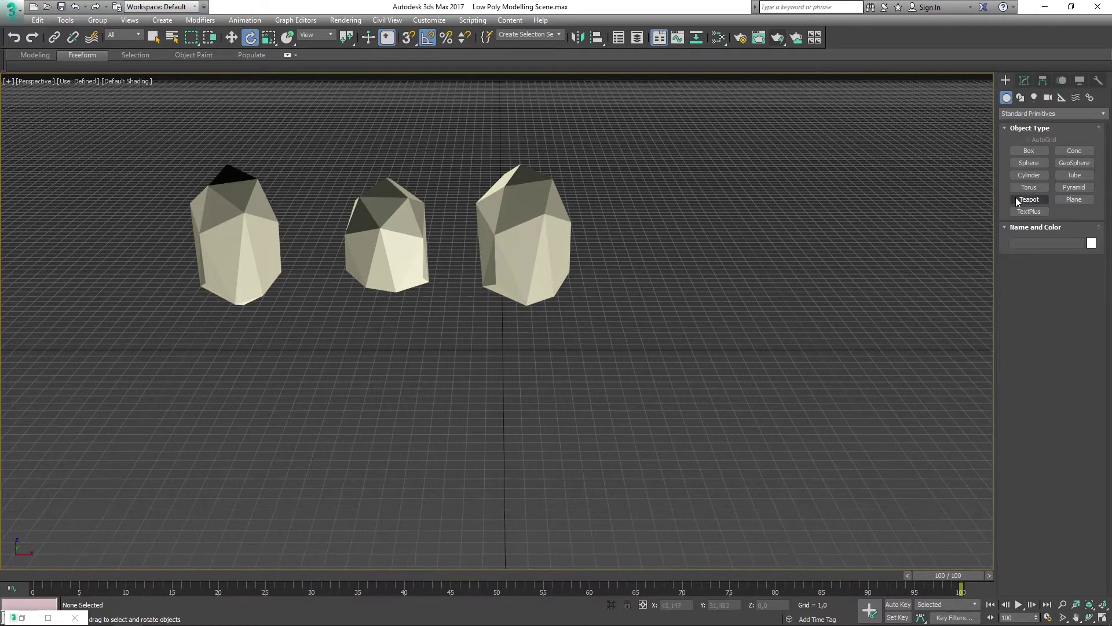
left_click(1029, 175)
left_click_drag(605, 361, 619, 364)
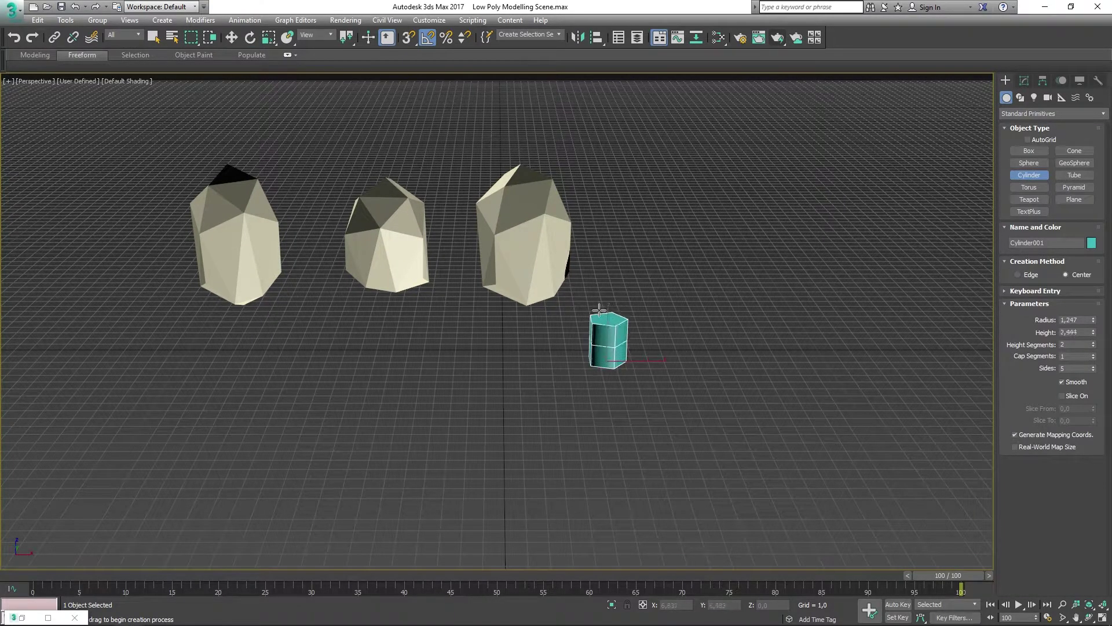
right_click(658, 147)
middle_click_drag(662, 157, 642, 231)
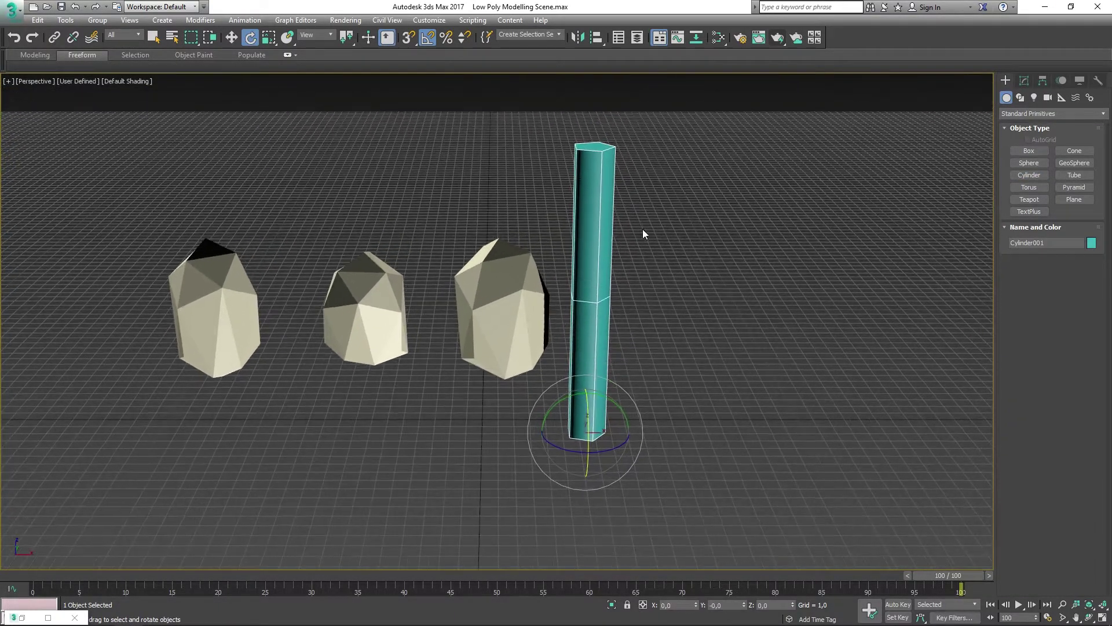
Set the trunk cylinder's height segments to 3 and reduce its radius to make it thinner.
left_click(1025, 80)
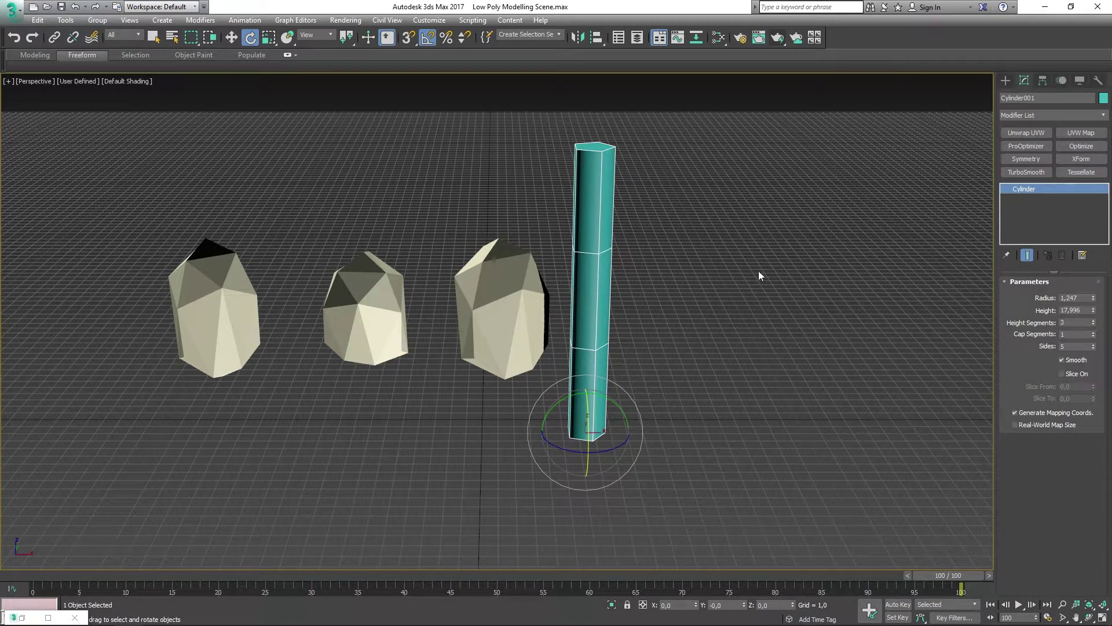
middle_click_drag(742, 244, 713, 240)
mouse_move(1094, 299)
left_mouse_down()
mouse_move(1099, 323)
mouse_move(1091, 317)
left_mouse_up()
Convert the trunk cylinder to an Editable Poly and clear the smoothing groups on its whole element.
key("ctrl+e")
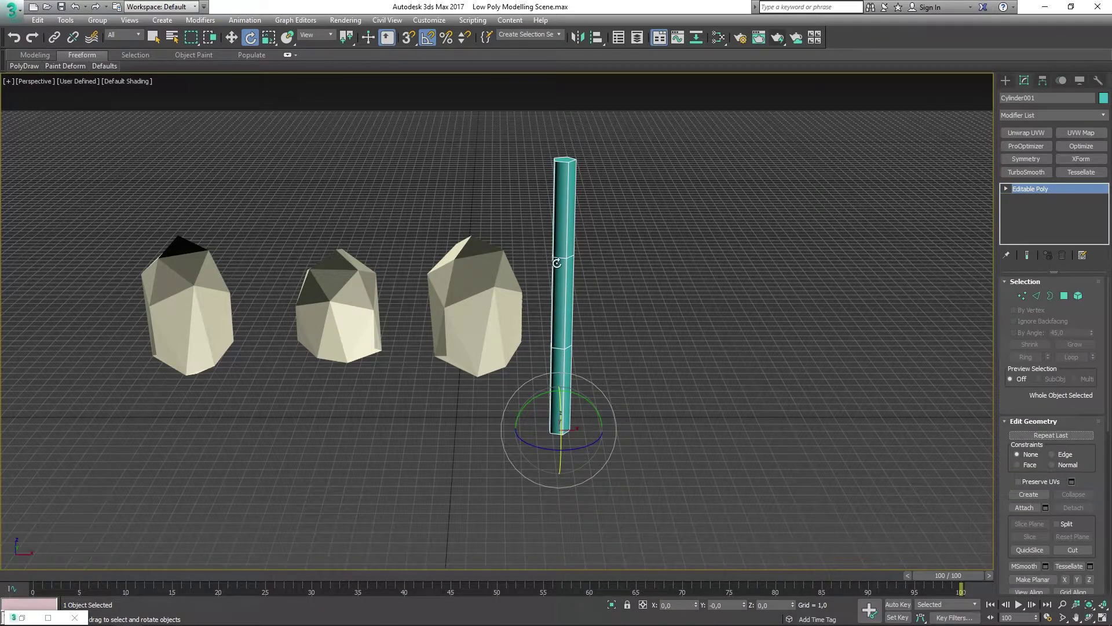
right_click(557, 263)
left_click(1078, 297)
left_click_drag(712, 276, 538, 232)
left_click_drag(1096, 500, 1081, 417)
Bend the trunk by shifting its two middle vertex rings out of line.
key("1")
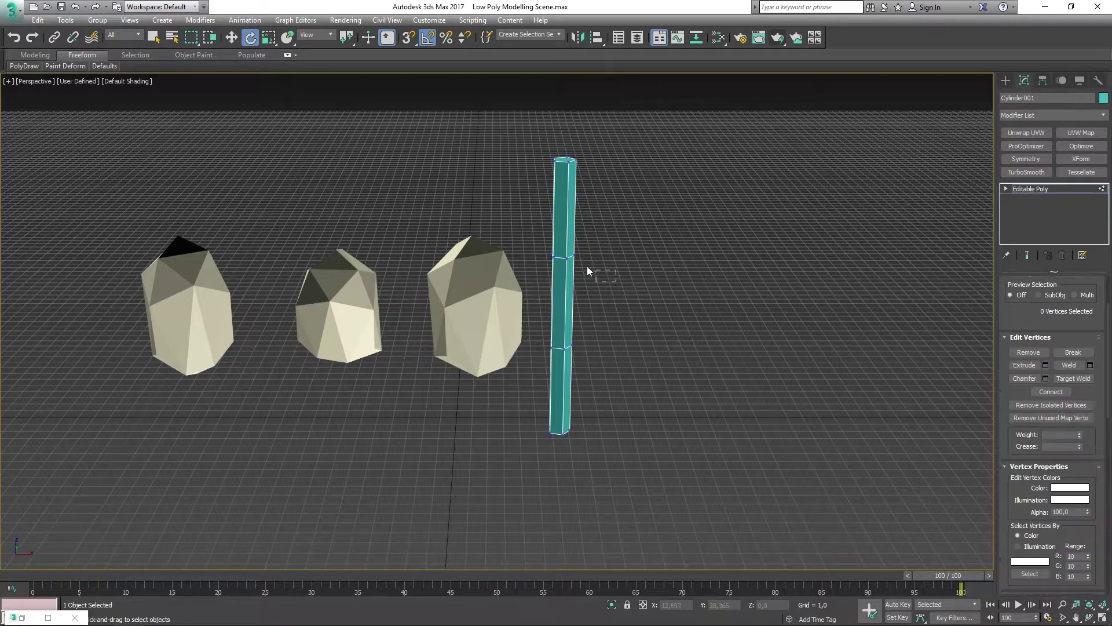
key("w")
left_click_drag(605, 254, 560, 333)
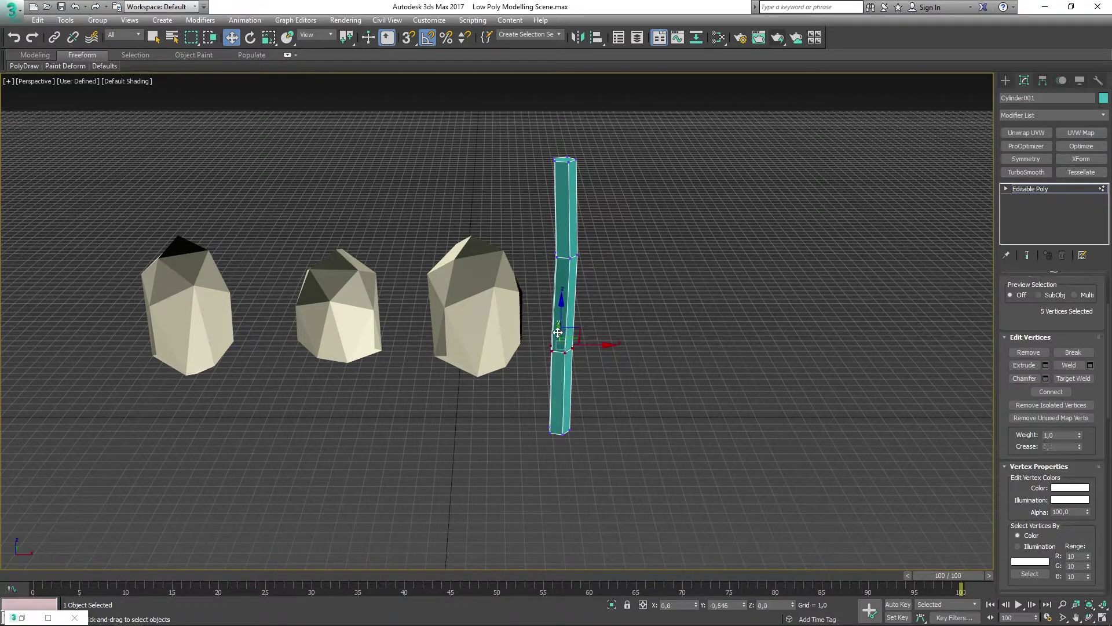
Taper the trunk by scaling down its top vertex ring and enlarging its bottom ring, and leave vertex editing.
left_click_drag(532, 134, 532, 135)
middle_click_drag(595, 185, 556, 197, "alt")
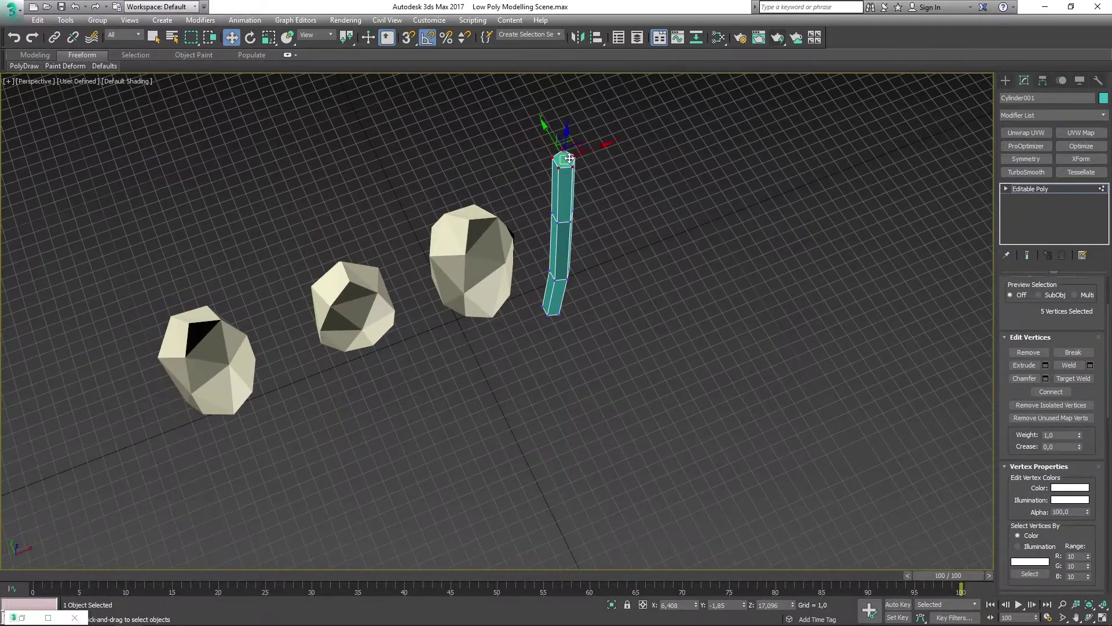
key("r")
left_click_drag(561, 172, 561, 186)
middle_click_drag(613, 237, 602, 202, "alt")
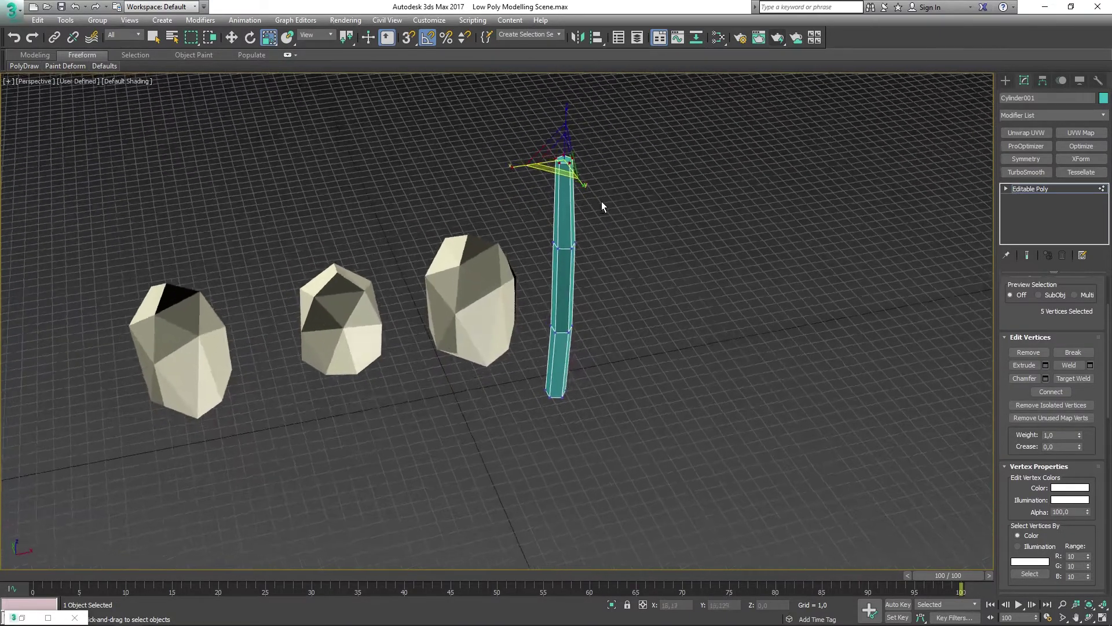
left_click_drag(564, 409, 558, 383)
middle_click_drag(624, 208, 637, 324)
left_click(1032, 190)
Copy the trunk along the X axis, away from the foliage shapes.
key("w")
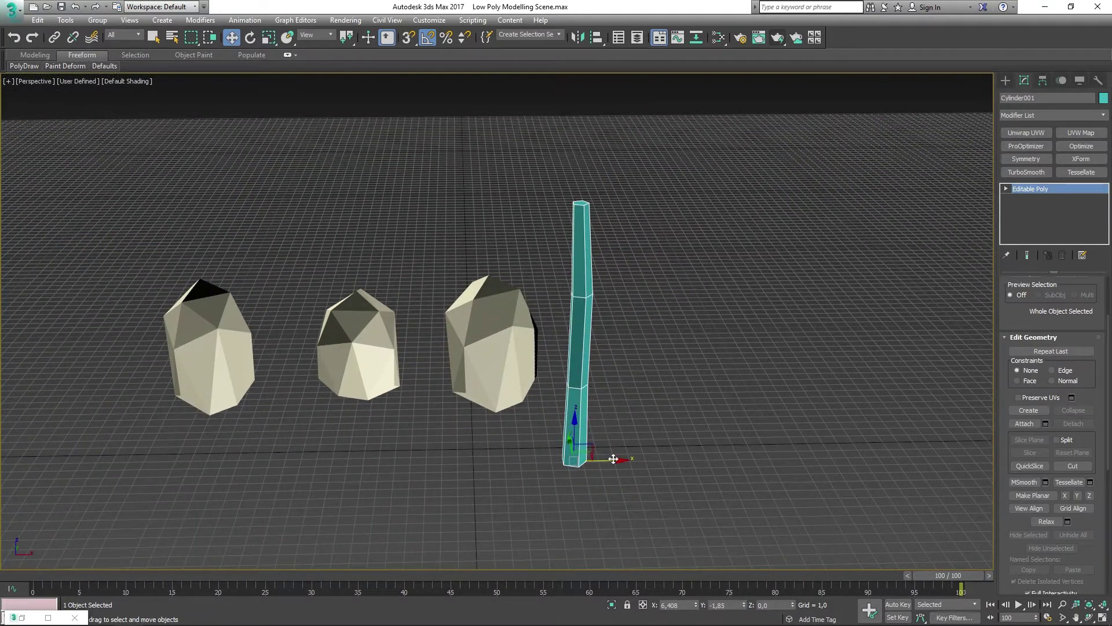
left_click_drag(613, 459, 758, 458, "shift")
left_click(548, 365)
Delete the bottom section of the copied trunk and cap the open border.
key("4")
left_click_drag(798, 497, 627, 391)
left_click(644, 410)
key("3")
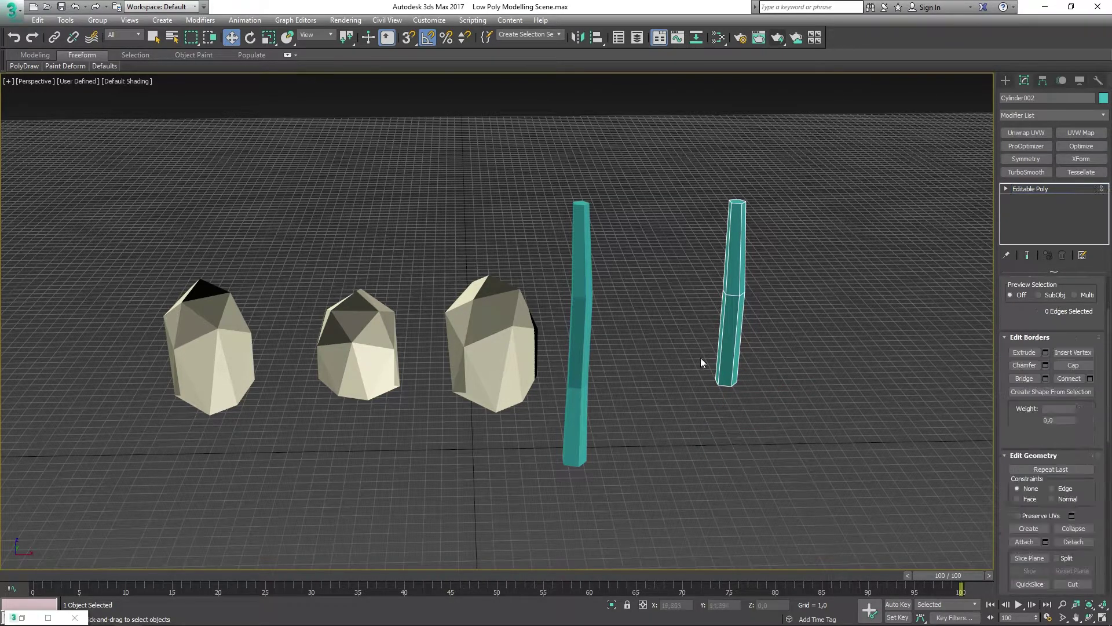
right_click(694, 341)
left_click(674, 390)
Thin the copied piece into a branch by scaling down its middle ring and lowering and narrowing its top ring.
key("1")
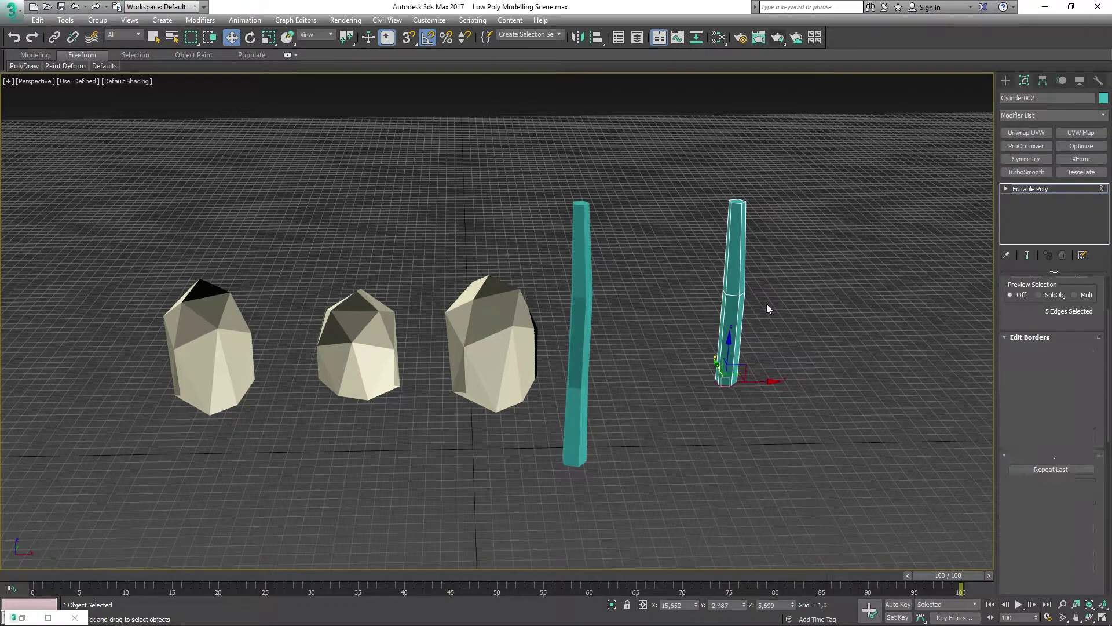
key("r")
left_click_drag(741, 291, 733, 325)
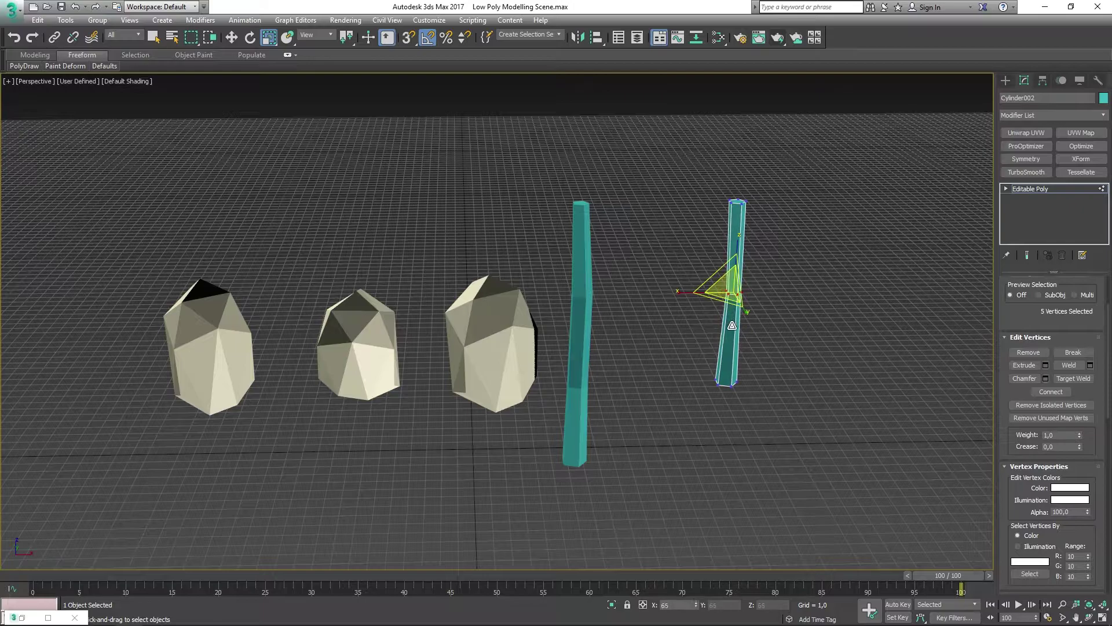
left_click_drag(780, 219, 747, 213)
key("w")
key("r")
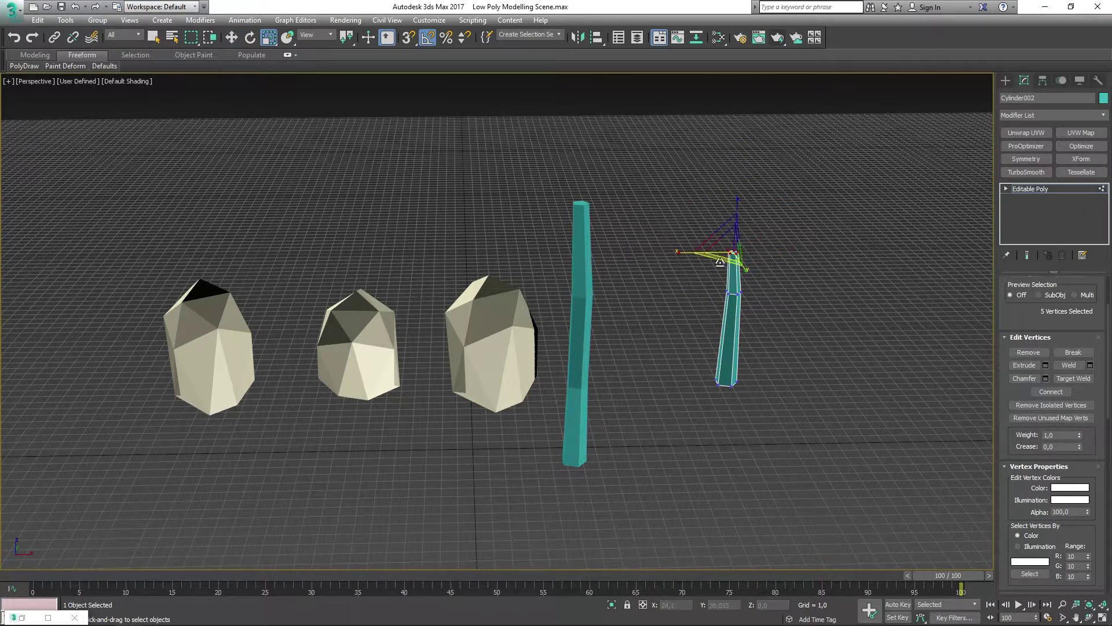
left_click_drag(727, 257, 729, 332)
Shorten the branch by narrowing its bottom vertex ring and moving it up toward the middle ring.
left_click_drag(700, 376, 712, 447)
key("w")
left_click_drag(729, 341, 741, 290)
left_click(797, 294)
Leave vertex editing, centre the branch's pivot on the object and move it down to the branch's lower end.
left_click_drag(770, 353, 711, 229)
key("e")
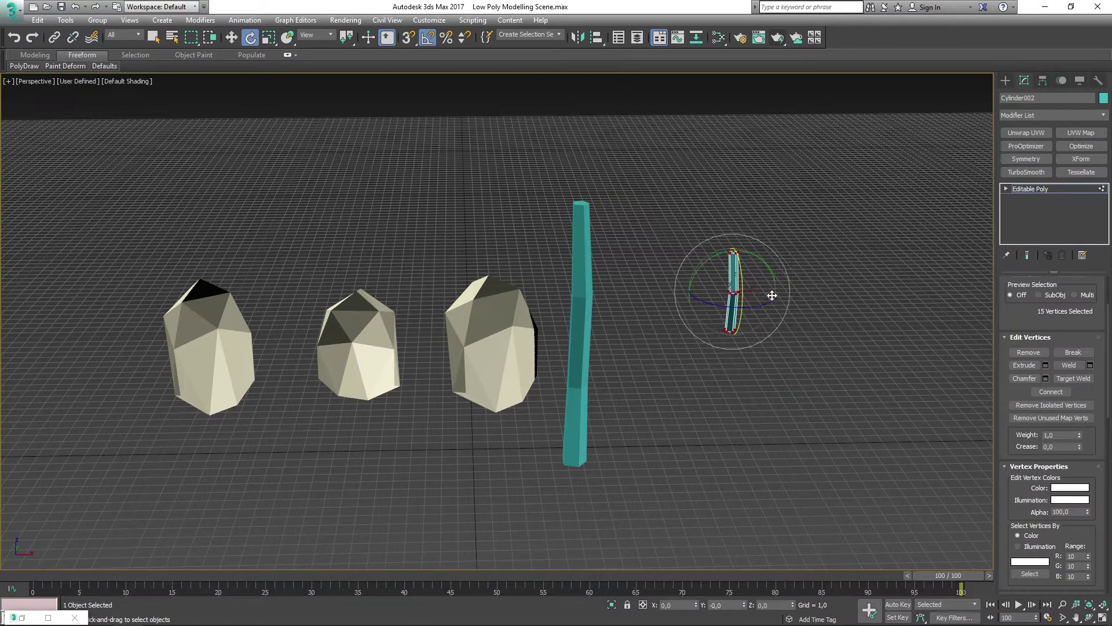
left_click(1045, 186)
left_click(1015, 189)
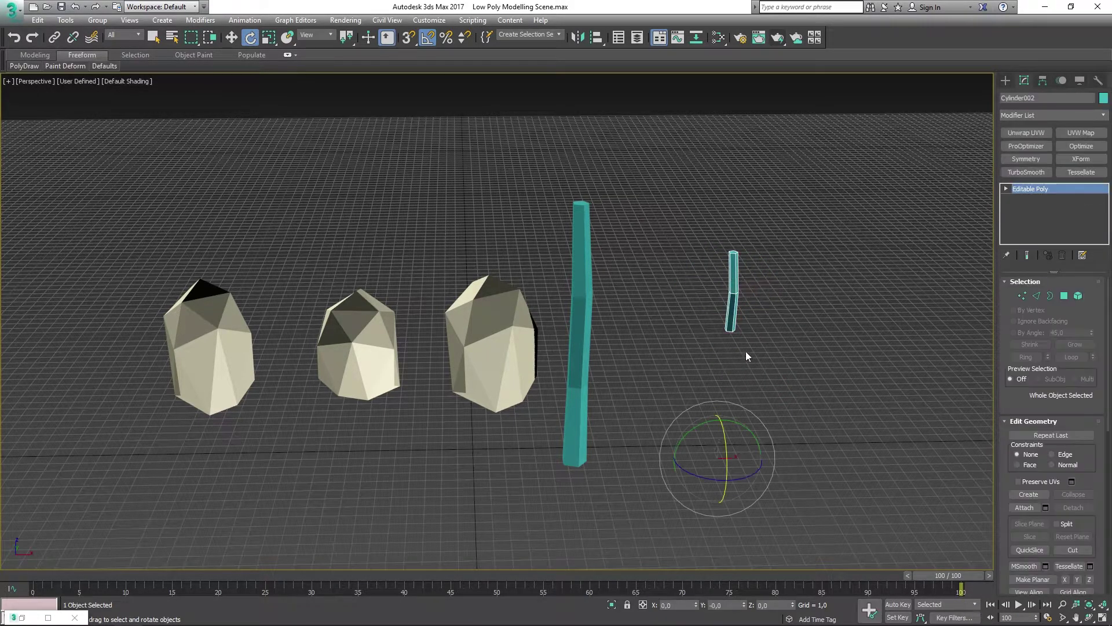
left_click(1043, 81)
left_click(1048, 160)
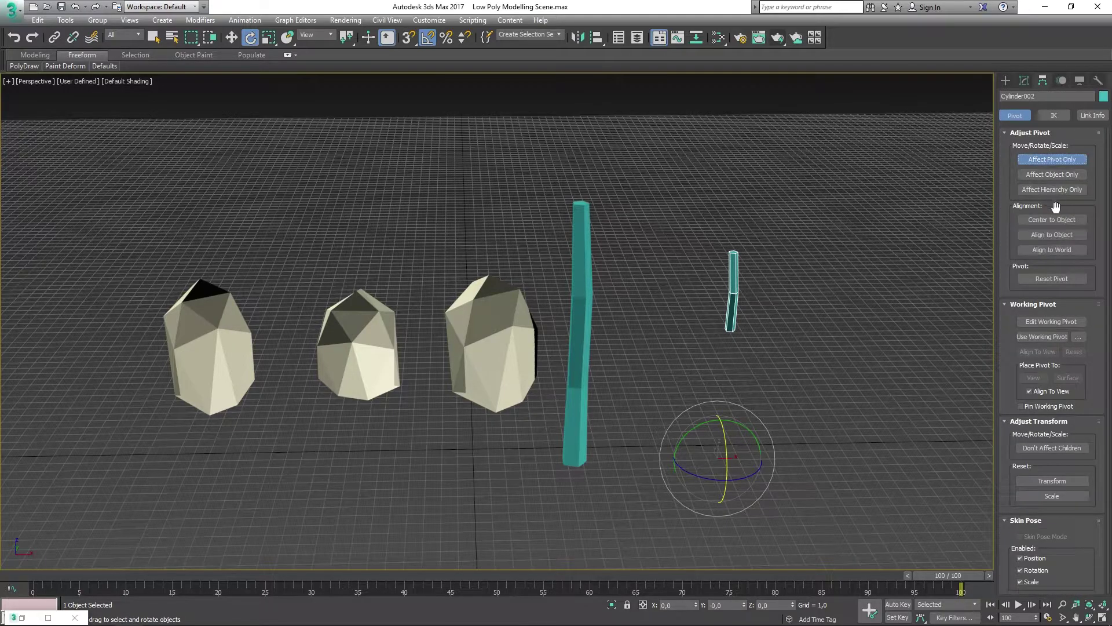
key("w")
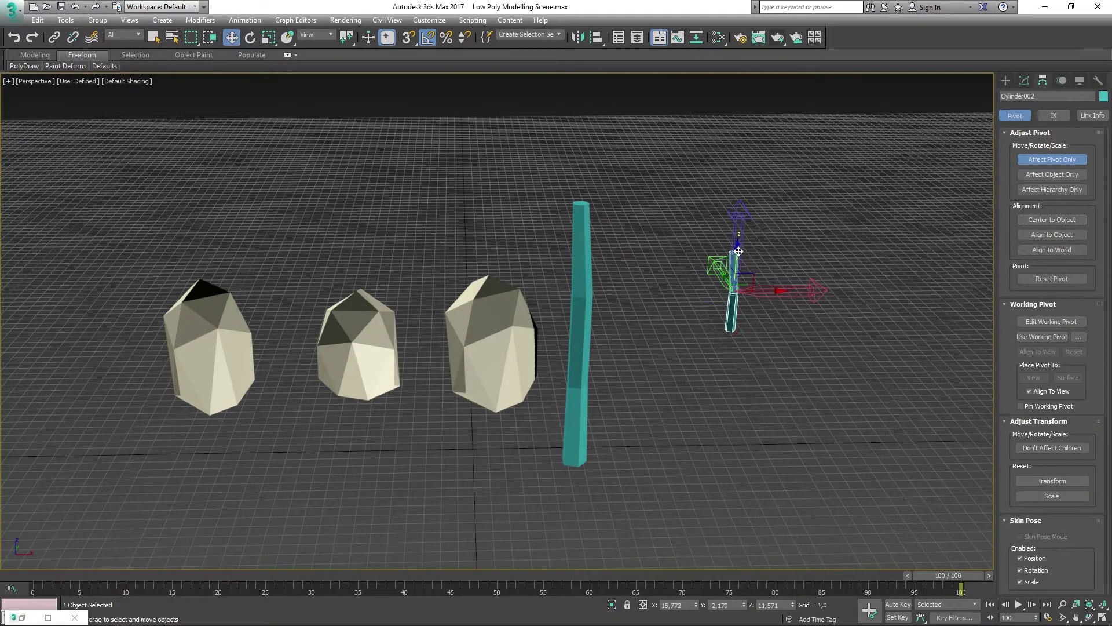
key("s")
left_click_drag(739, 251, 737, 285)
left_click(1071, 159)
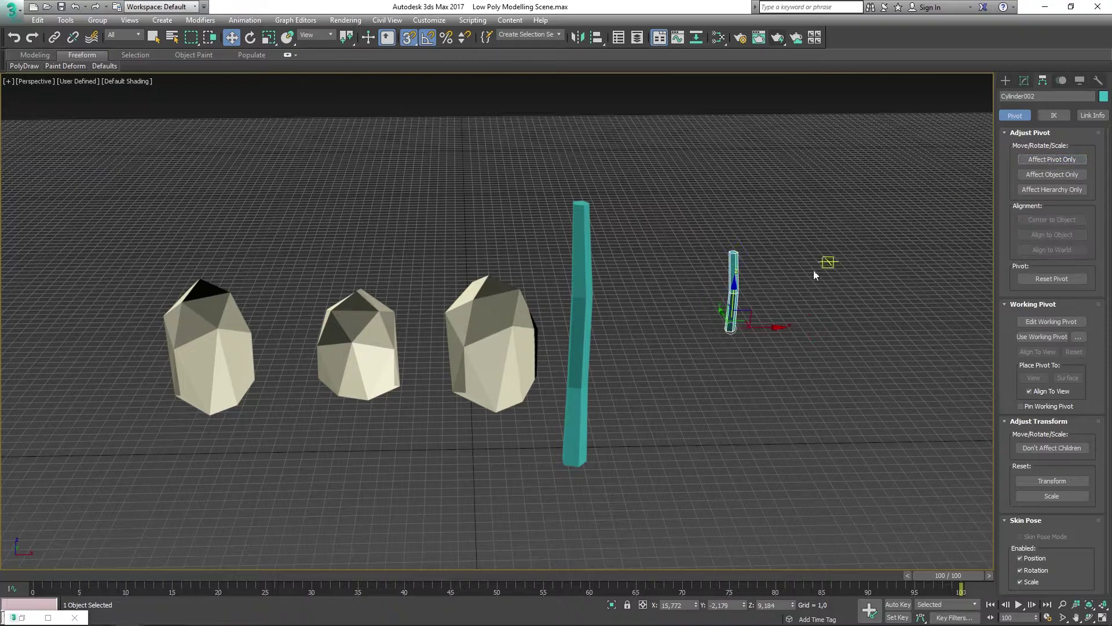
Tilt the branch outward and move it so its lower end sits inside the trunk near the upper bend.
left_click(1005, 80)
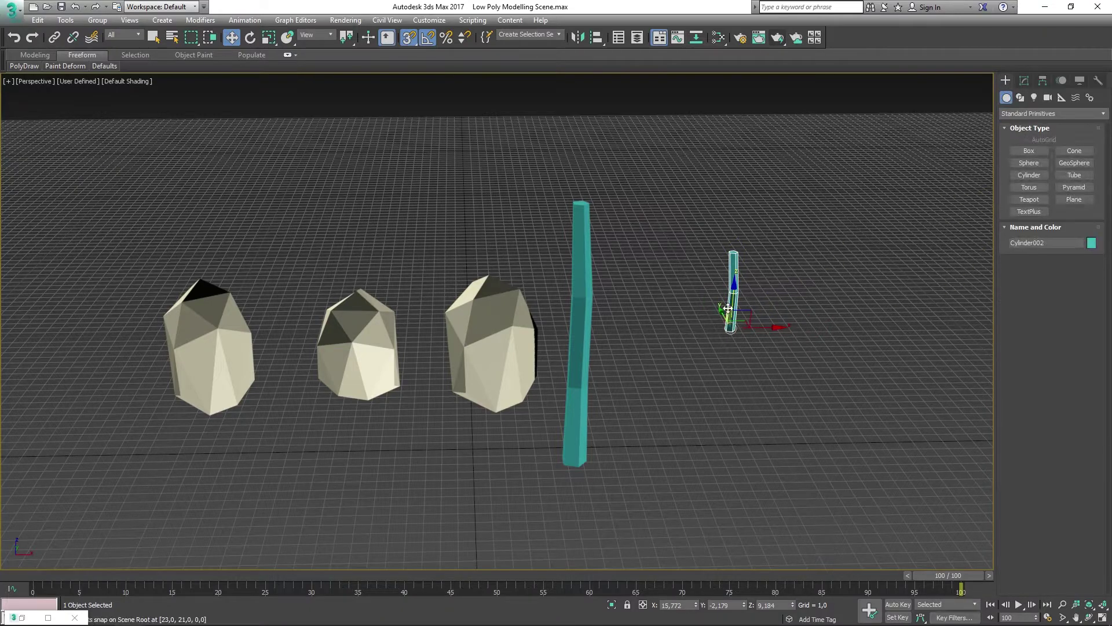
key("e")
left_click_drag(713, 344, 589, 325)
left_click_drag(700, 300, 582, 297)
key("w")
mouse_move(583, 296)
middle_mouse_down("alt")
mouse_move(609, 301)
mouse_move(584, 303)
middle_mouse_up("alt")
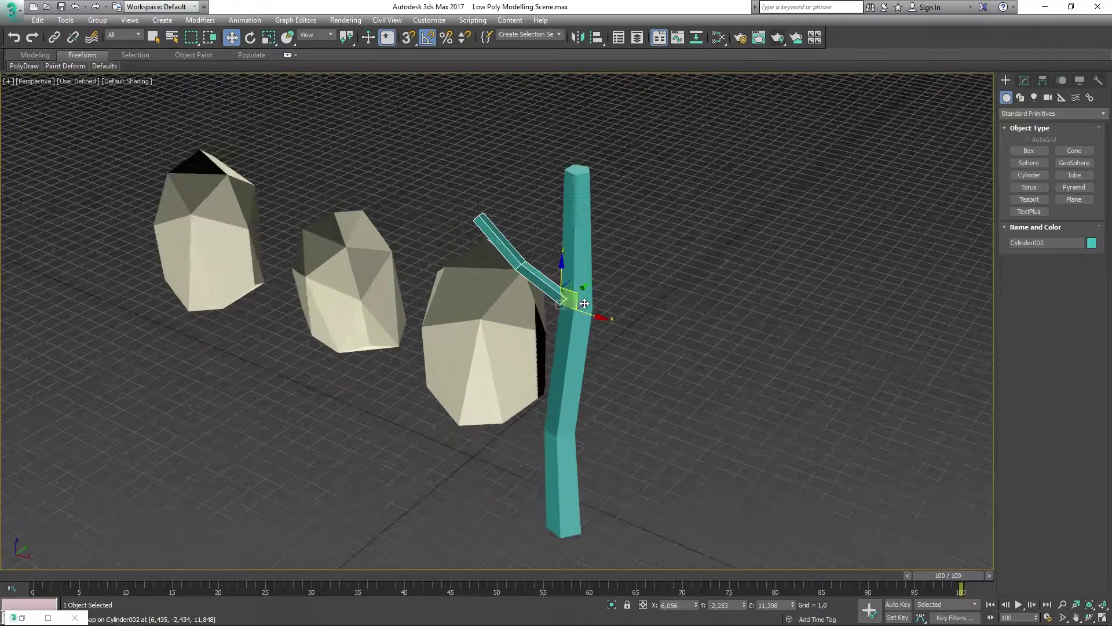
scroll(584, 303, "up", 2)
left_click_drag(551, 309, 564, 269)
Copy the branch across to the opposite side of the trunk.
middle_click_drag(564, 269, 582, 232, "alt")
scroll(582, 232, "down", 2)
left_click_drag(590, 250, 653, 261, "shift")
left_click(558, 366)
Rotate the second branch to point away from the trunk's opposite side and move it slightly higher.
key("e")
mouse_move(653, 260)
middle_mouse_down("alt")
mouse_move(621, 241)
mouse_move(630, 209)
middle_mouse_up("alt")
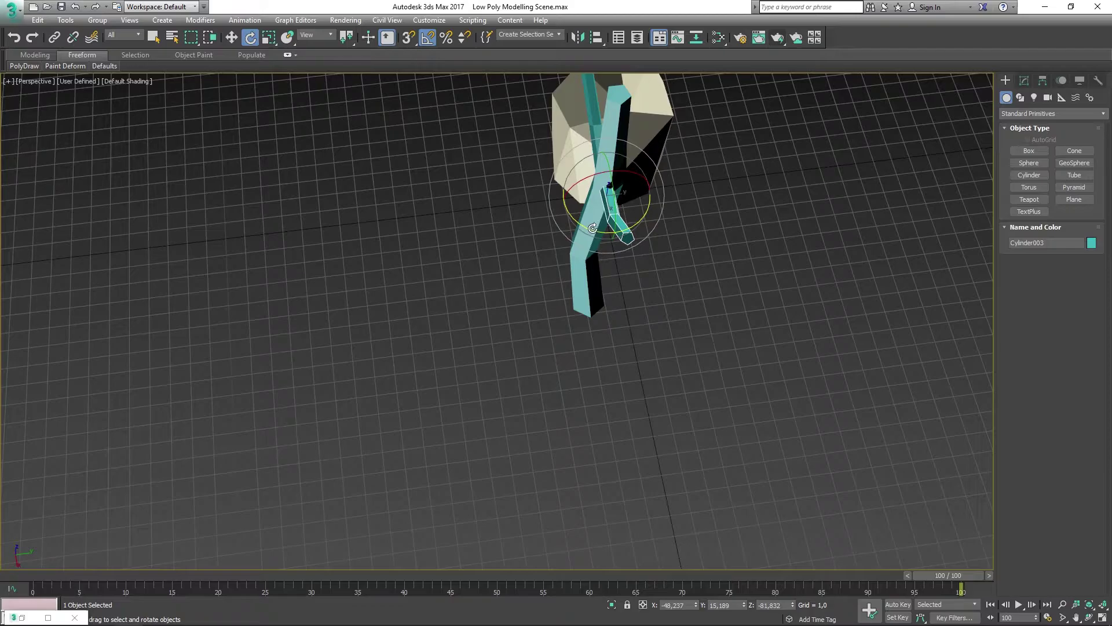
left_click_drag(592, 228, 622, 229)
key("w")
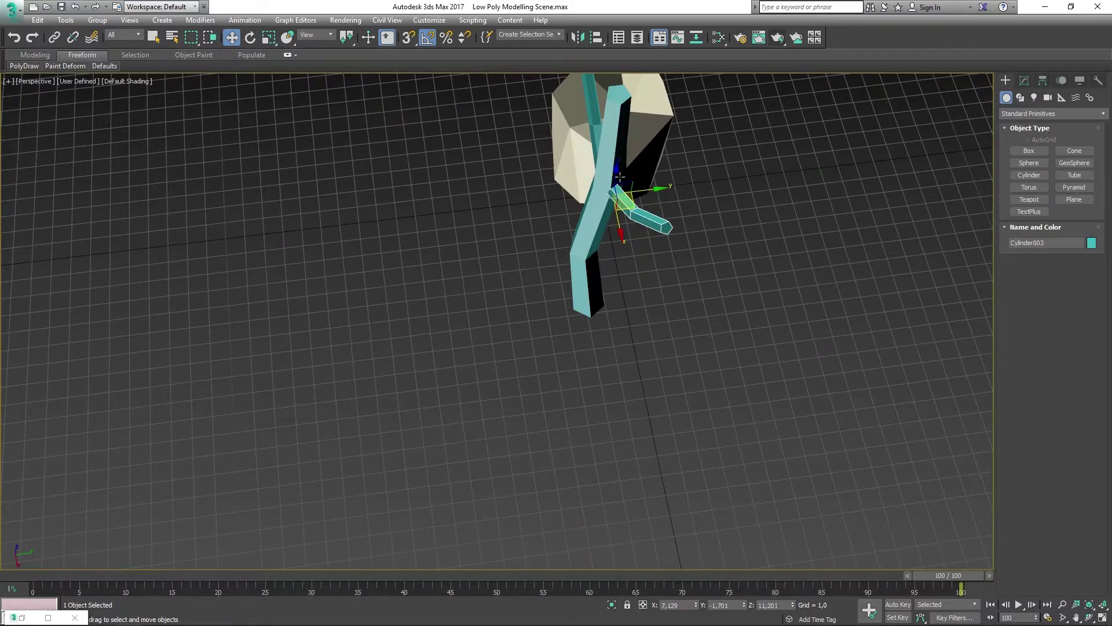
left_click_drag(618, 169, 621, 155)
middle_click_drag(620, 155, 698, 191, "alt")
scroll(698, 191, "down", 3)
Move the geosphere nearest the trunk up onto the trunk's top end and turn on 3D snapping.
left_click(596, 241)
middle_click_drag(632, 224, 594, 302)
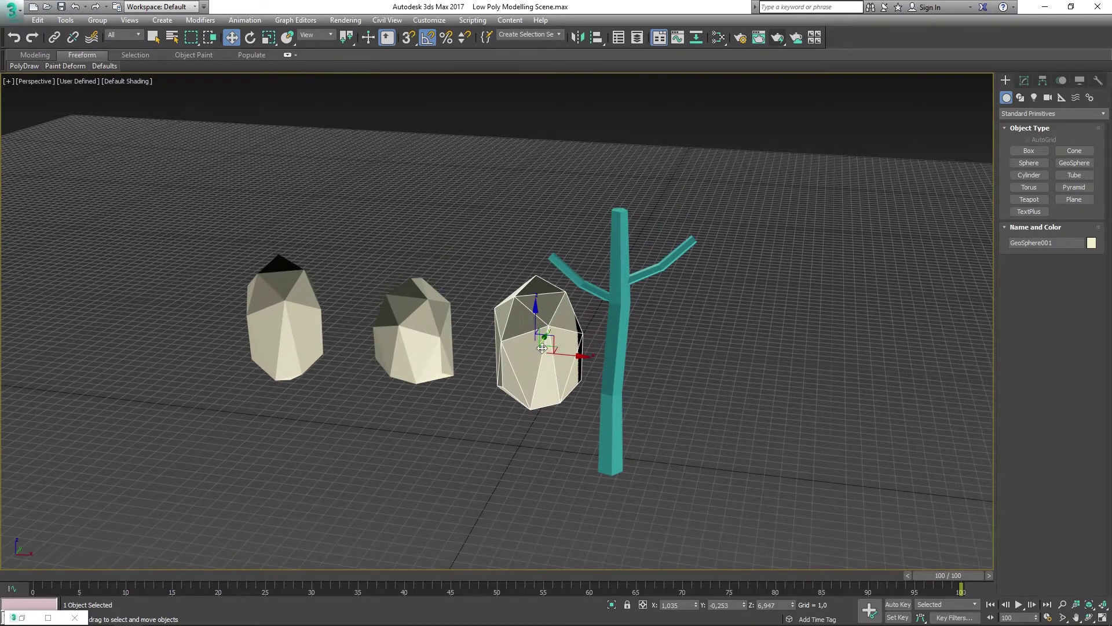
left_click_drag(543, 347, 569, 222)
key("s")
Move the two remaining foliage geospheres onto the tree, one at each branch tip.
left_click(420, 331)
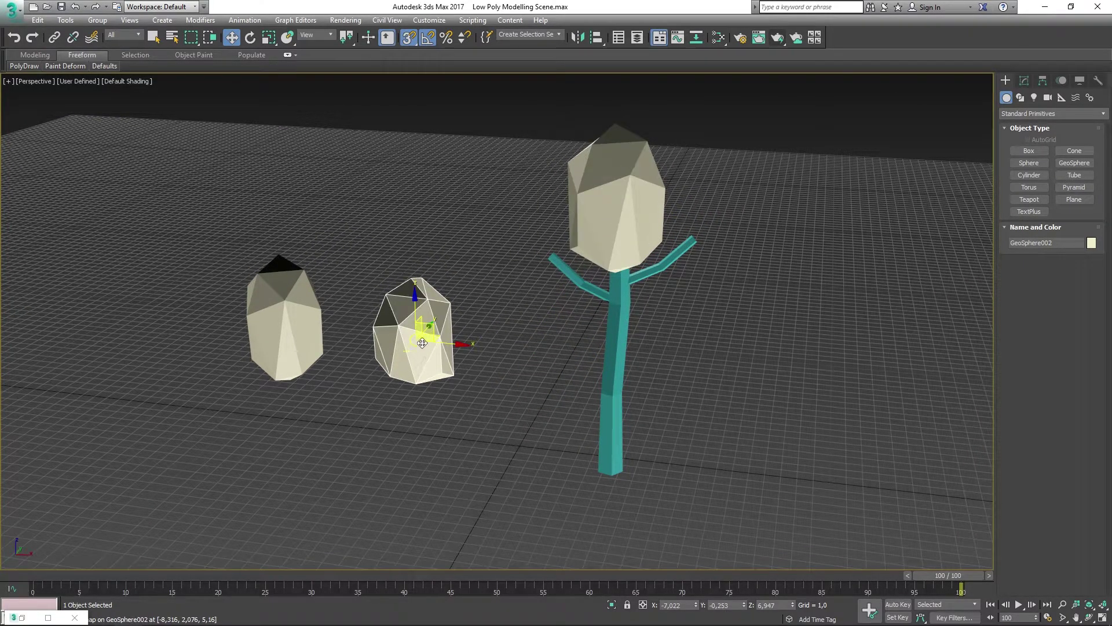
left_click_drag(422, 343, 544, 259)
left_click(291, 361)
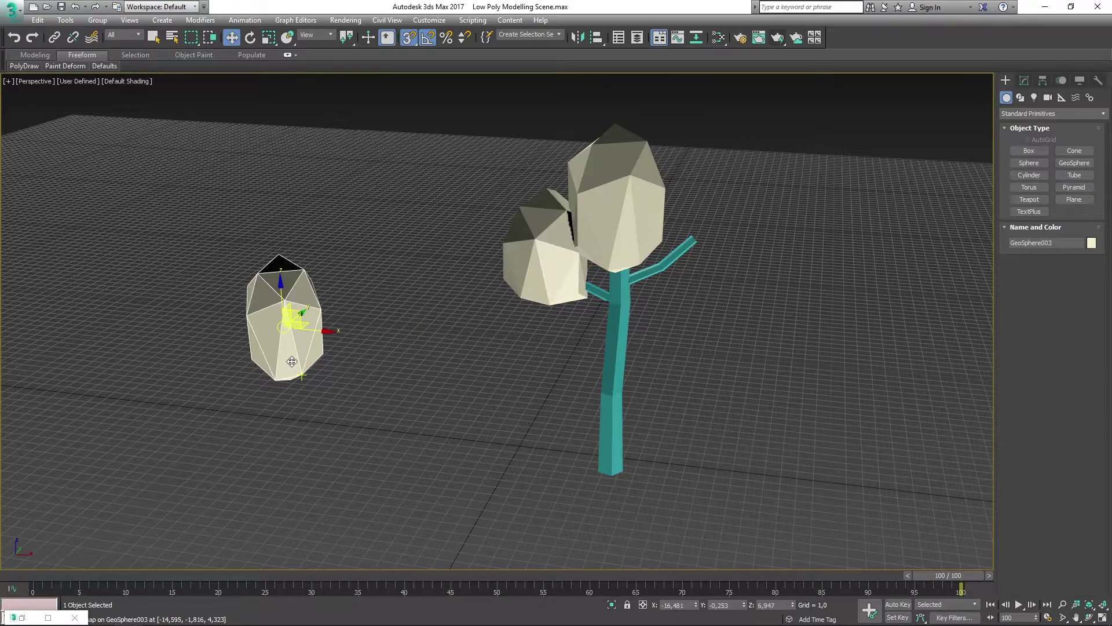
left_click_drag(286, 337, 703, 228)
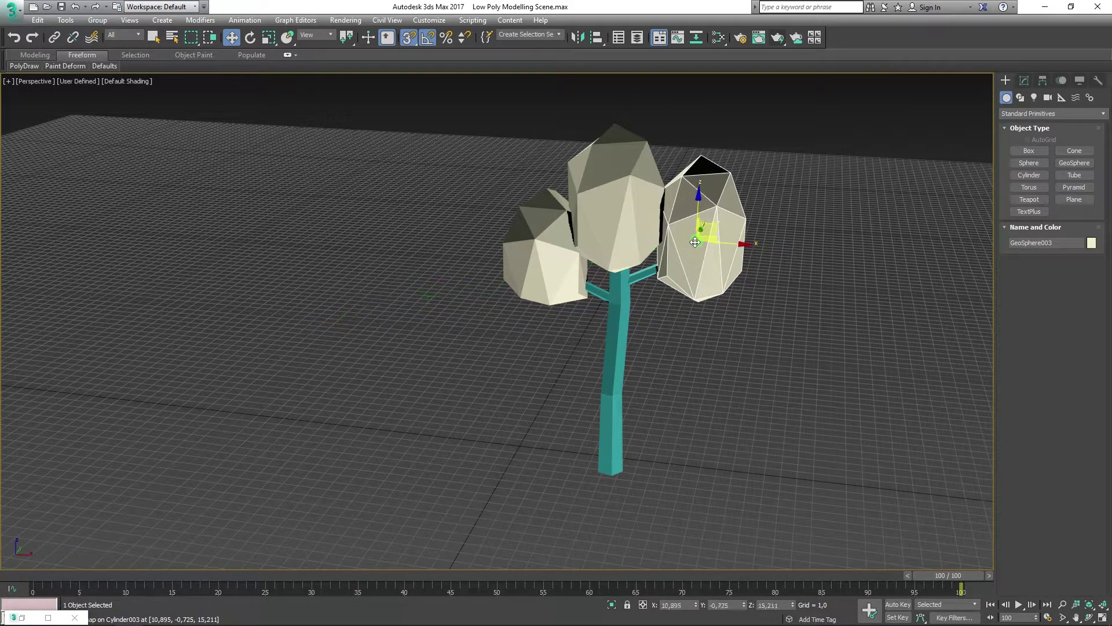
Scale down the foliage on the right-hand branch slightly and return to the Move tool.
middle_click_drag(793, 319, 794, 310, "alt")
key("r")
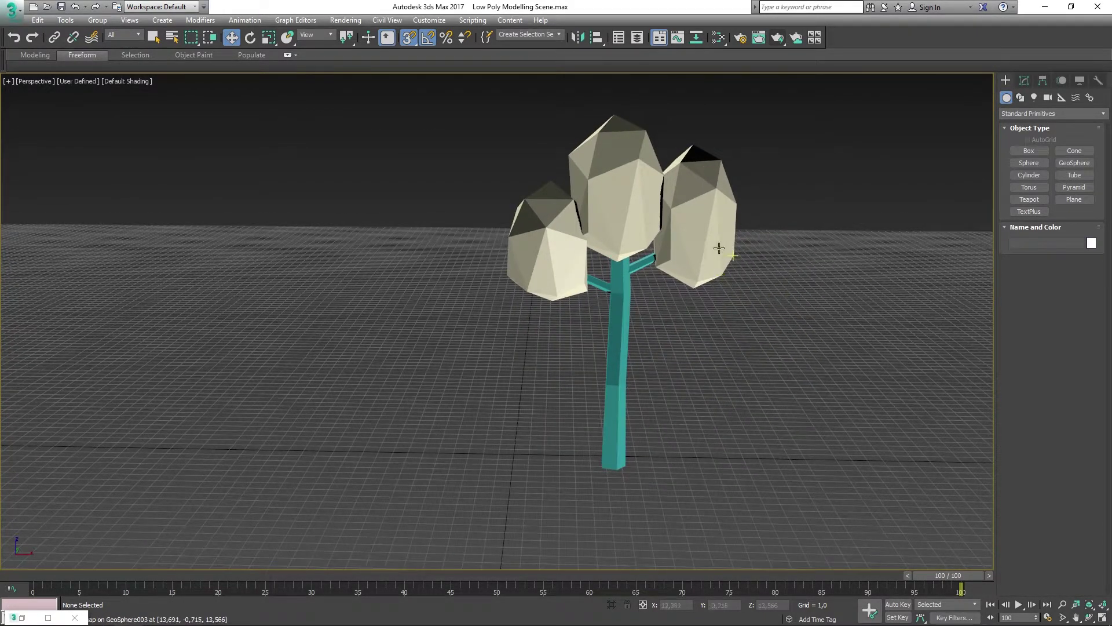
left_click_drag(706, 225, 744, 230)
key("w")
Move the left foliage outward from the trunk, lower it slightly together with its branch, and deselect them.
left_click(548, 267)
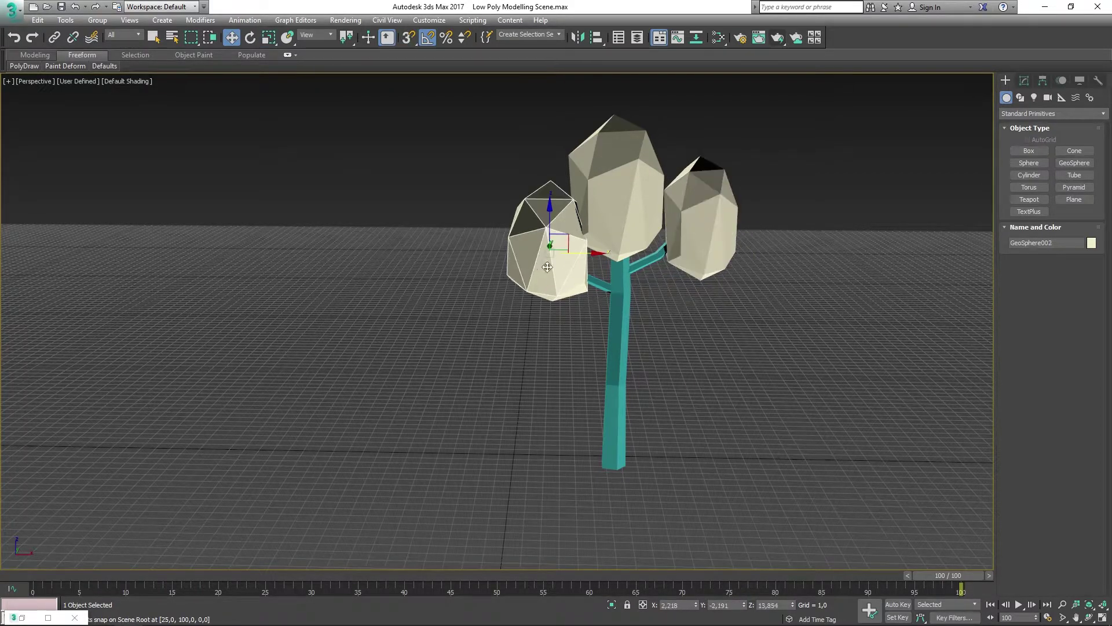
left_click_drag(599, 253, 528, 268)
scroll(635, 288, "up", 1)
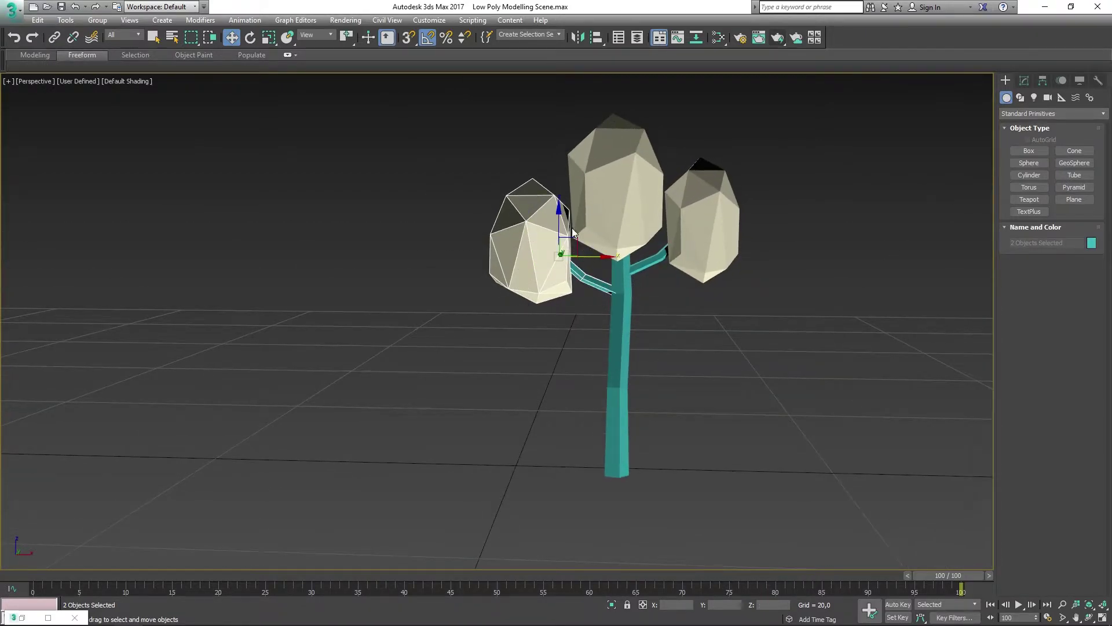
left_click_drag(559, 212, 559, 218)
left_click(731, 297)
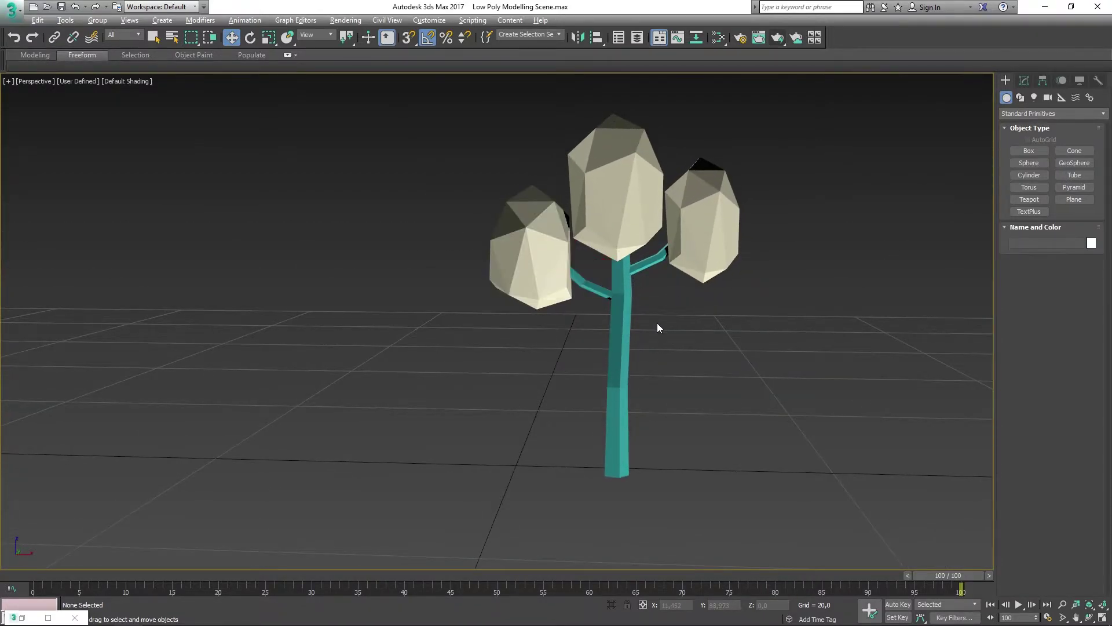
Shift the trunk's lower bend vertices slightly along Y to soften the bend, and leave vertex editing with nothing selected.
middle_click_drag(657, 328, 639, 422, "alt")
left_click(591, 365)
key("1")
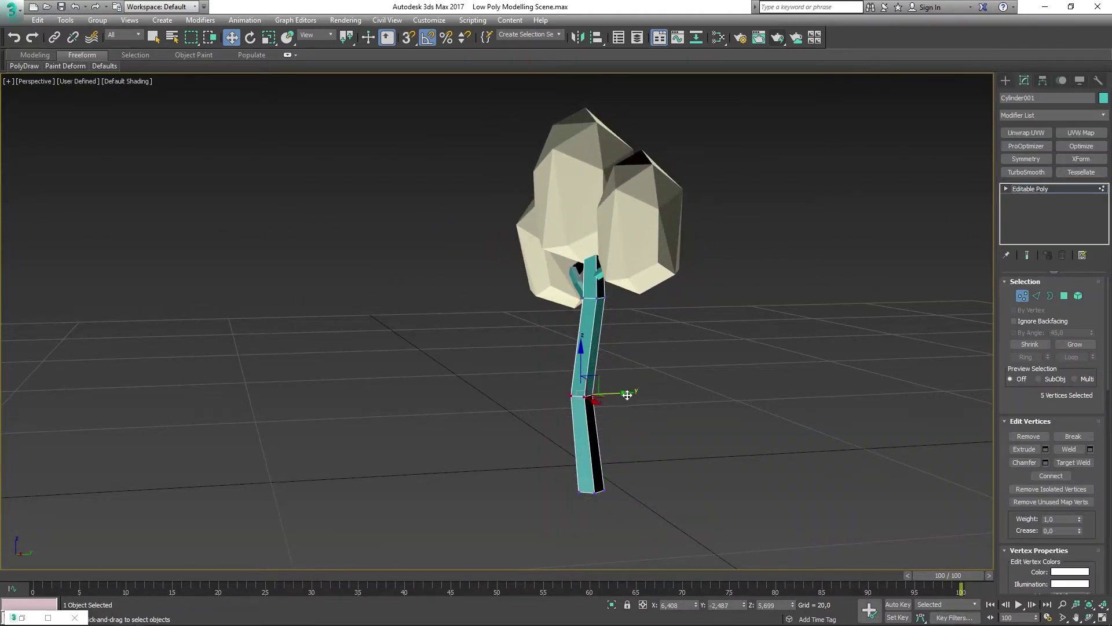
left_click_drag(627, 395, 634, 392)
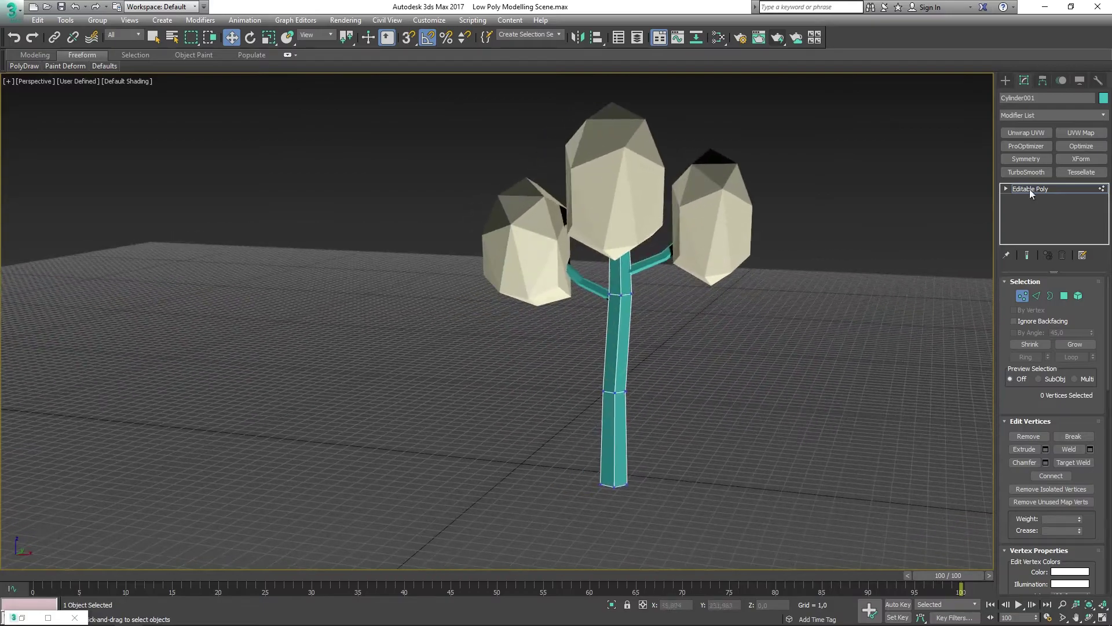
left_click(1046, 188)
left_click(785, 316)
Create two Standard materials in the Slate Material Editor, one beneath the other.
key("m")
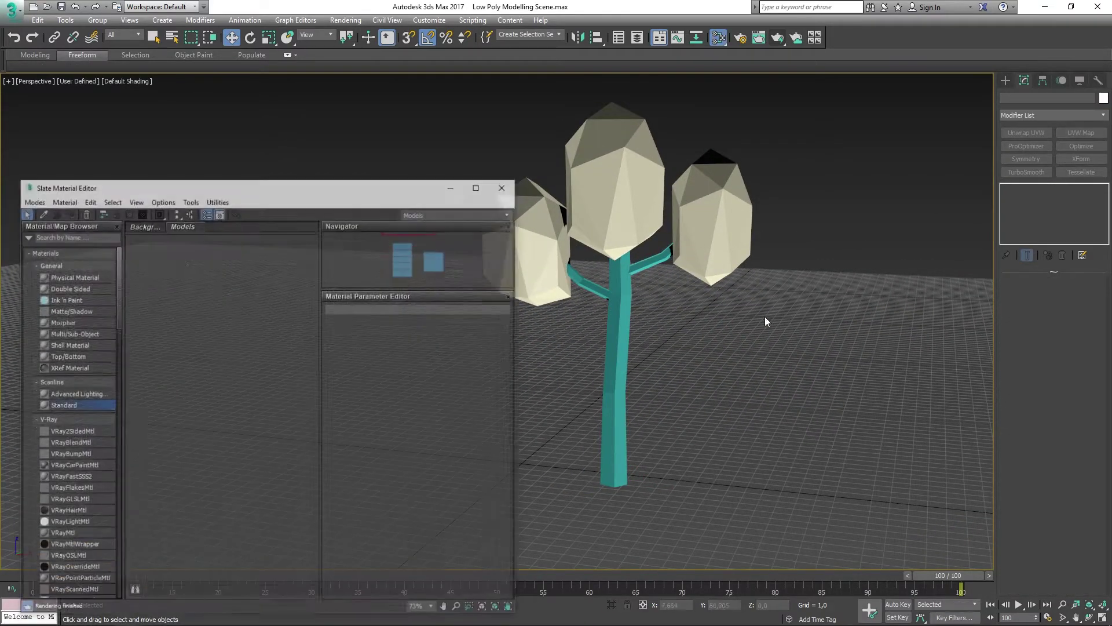
double_click(76, 381)
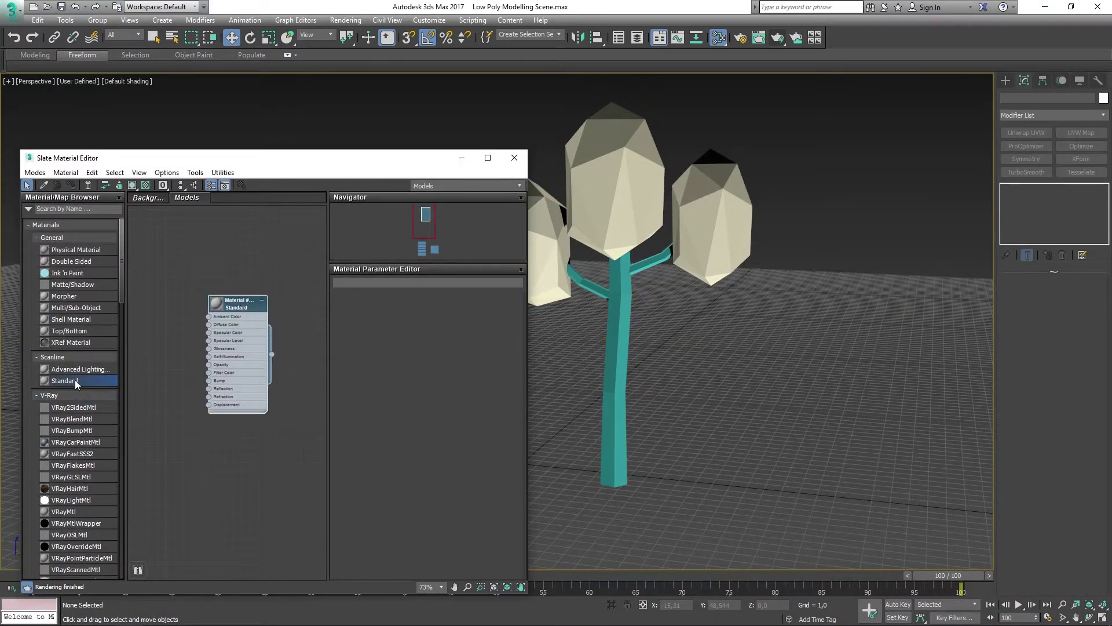
left_click_drag(240, 440, 240, 441)
Set the upper Standard material's diffuse colour to bright green.
left_click(246, 300)
double_click(239, 301)
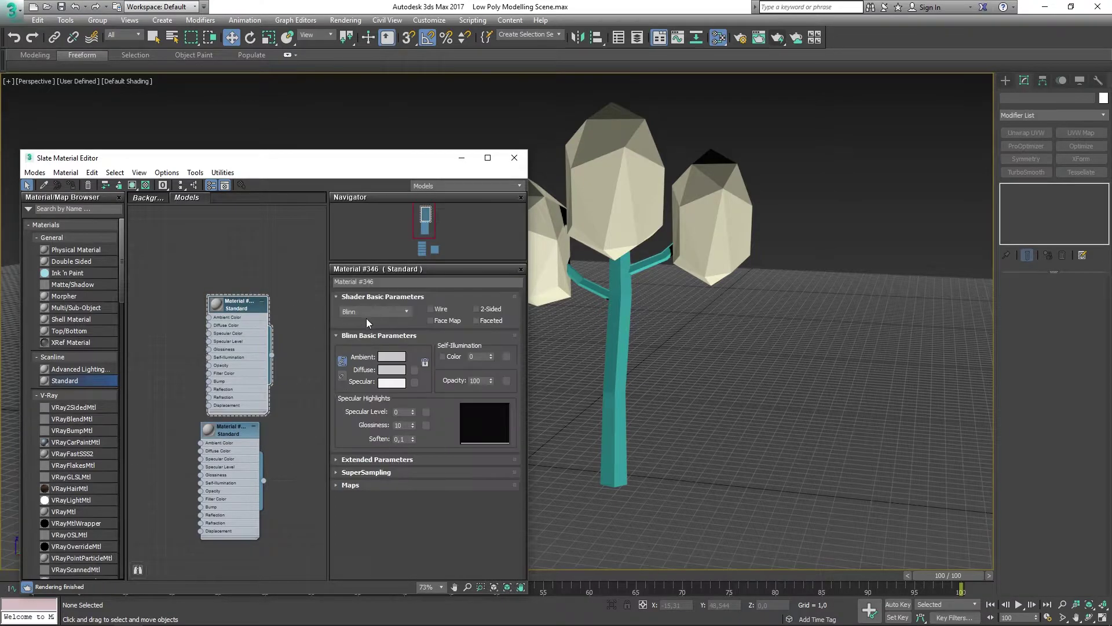
left_click(391, 369)
left_click(396, 112)
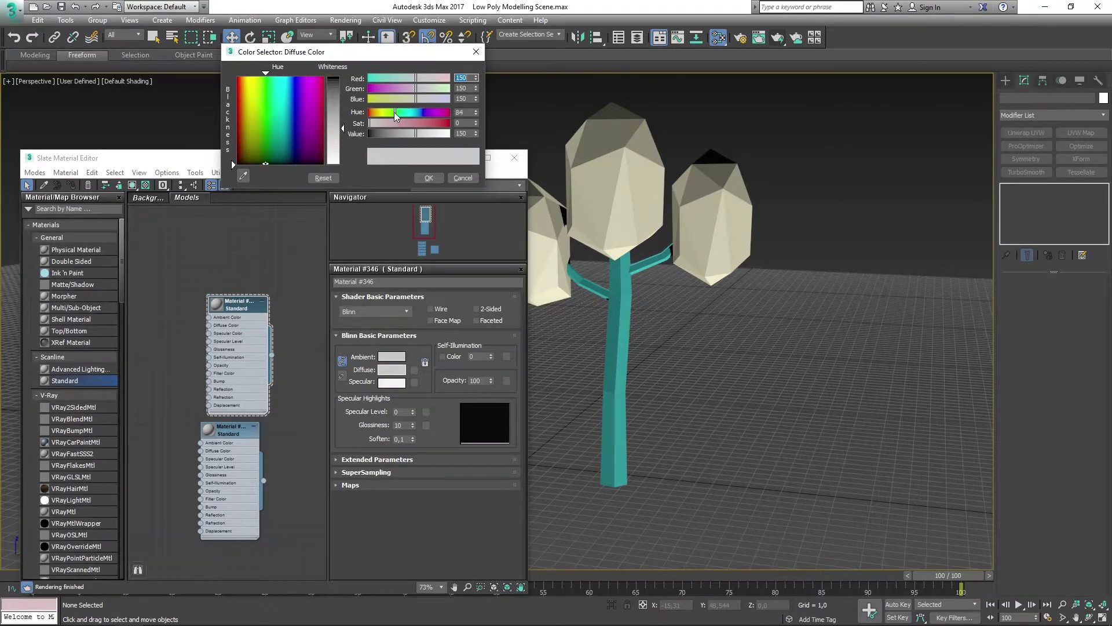
left_click_drag(233, 164, 234, 89)
left_click(439, 124)
mouse_move(440, 132)
left_mouse_down()
mouse_move(415, 132)
mouse_move(424, 135)
left_mouse_up()
left_click(429, 178)
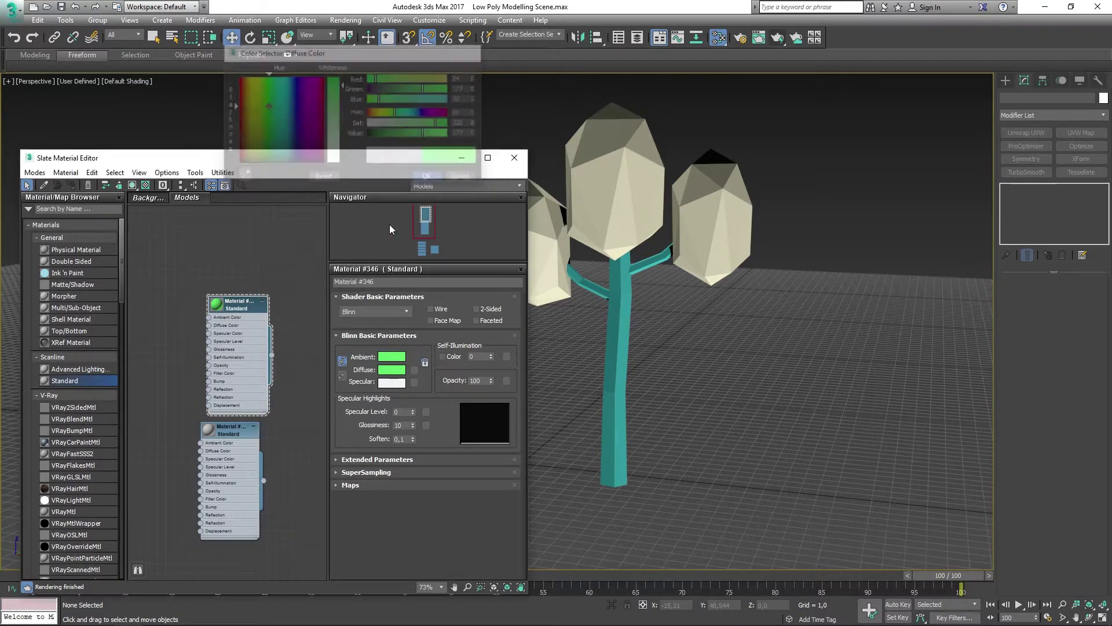
Assign the green material to all three foliage geospheres.
left_click_drag(522, 260, 547, 252)
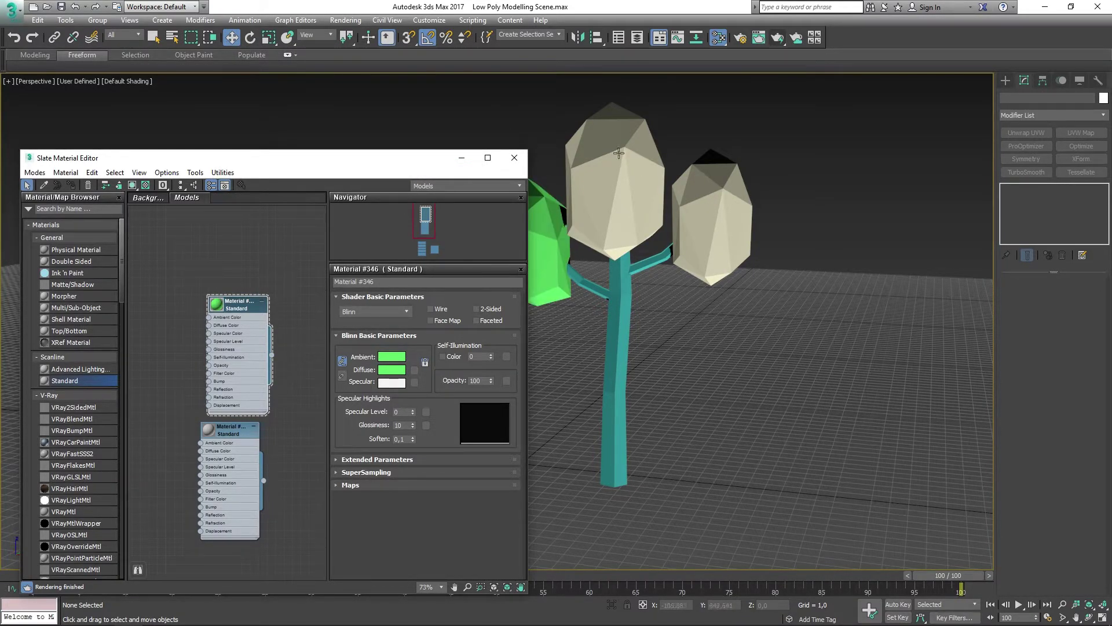
left_click_drag(574, 101, 724, 194)
left_click_drag(272, 355, 591, 204)
Set the lower Standard material's diffuse colour to brown and assign it to the trunk and both branches.
left_click(606, 265)
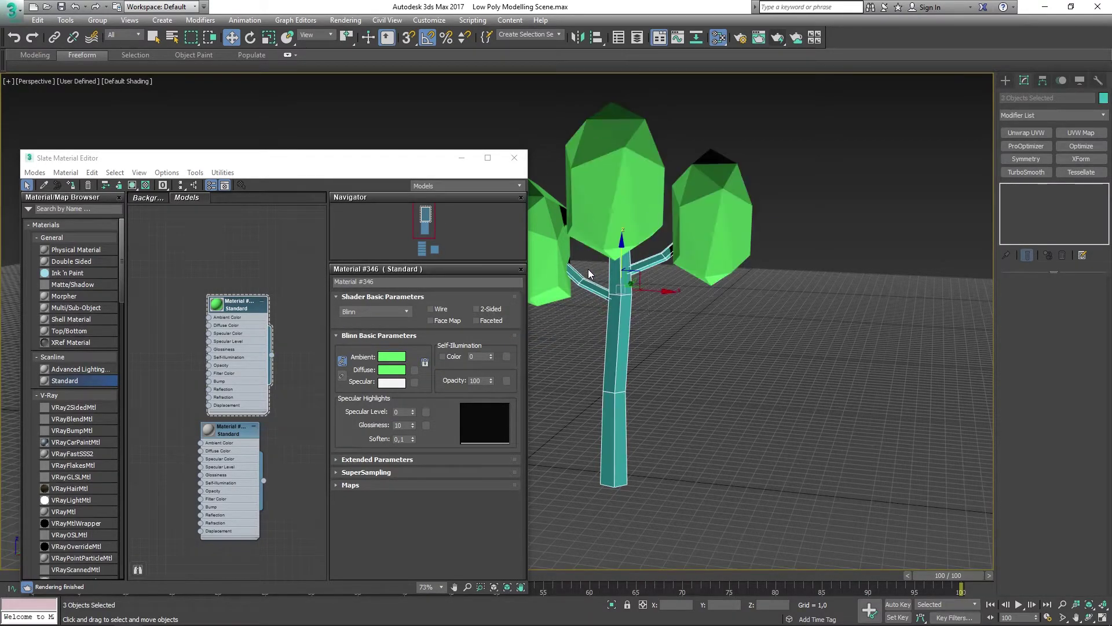
left_click(243, 435)
double_click(242, 435)
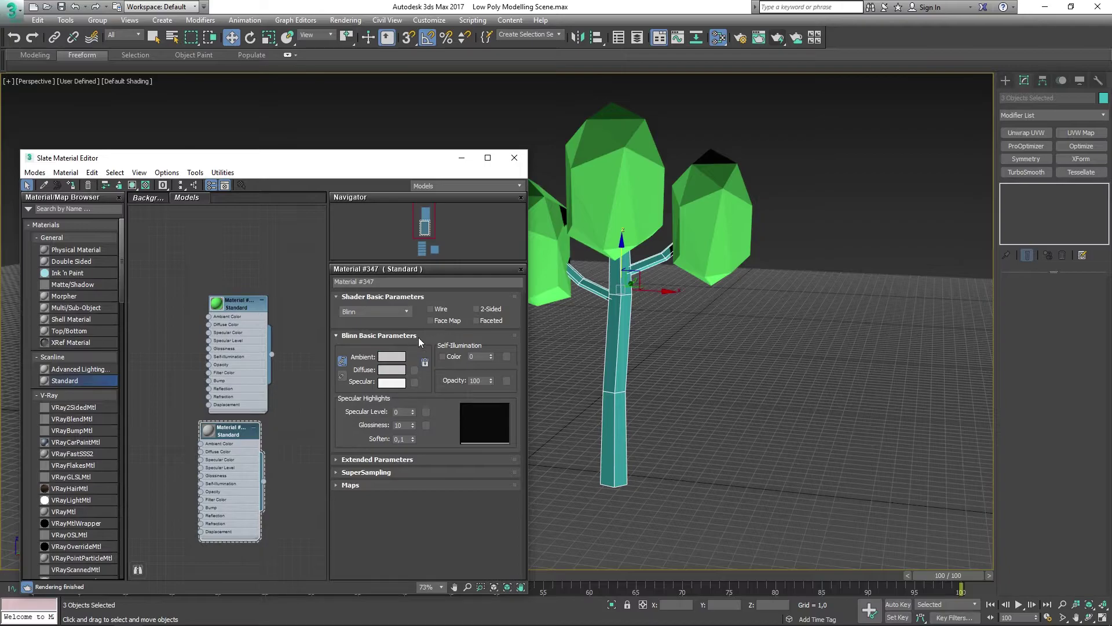
left_click(392, 369)
left_click_drag(294, 97, 242, 85)
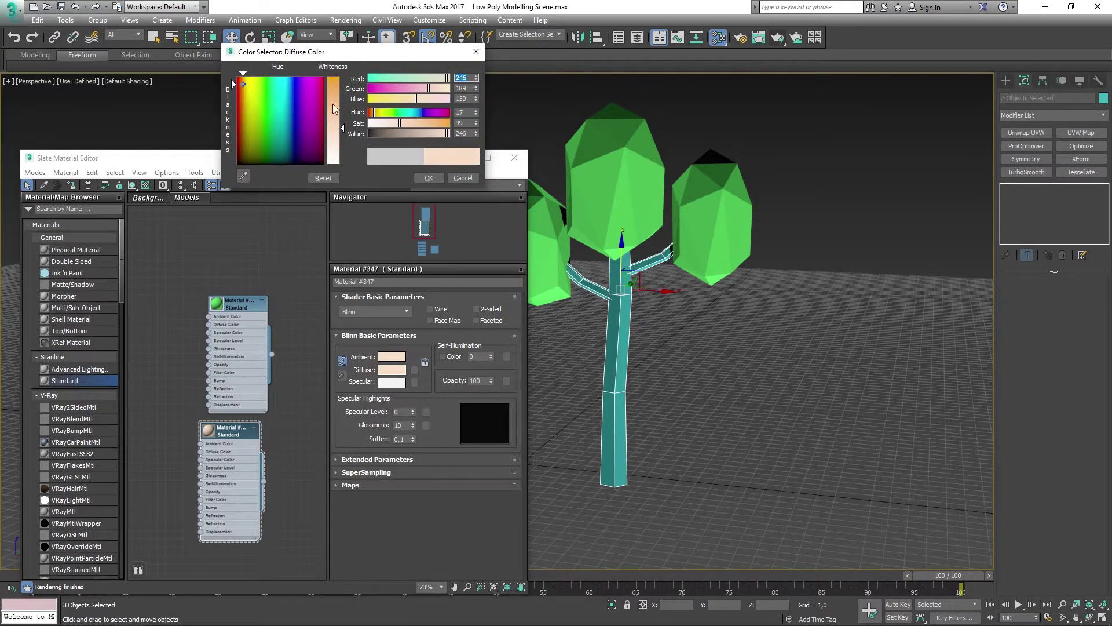
left_click(401, 132)
left_click_drag(424, 125, 438, 162)
left_click(428, 178)
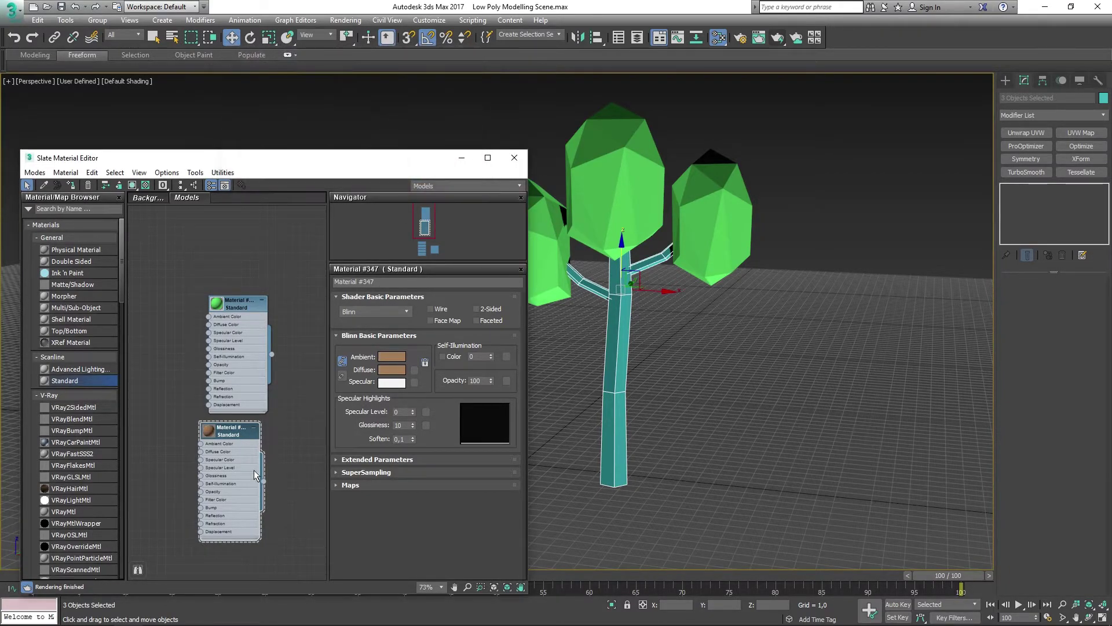
left_click_drag(264, 481, 603, 334)
left_click(537, 338)
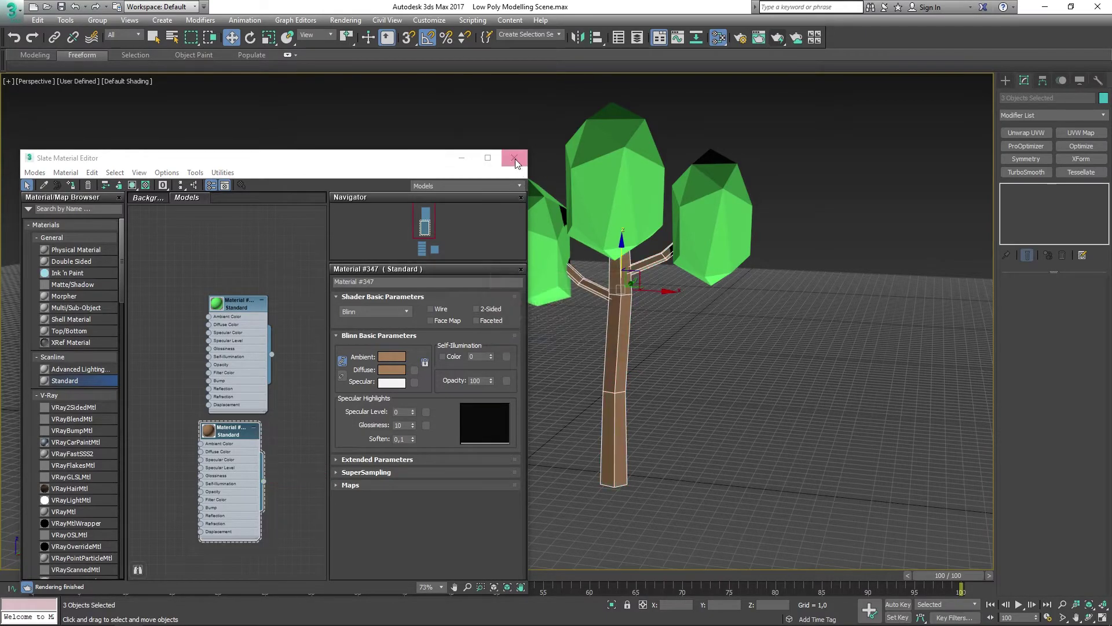